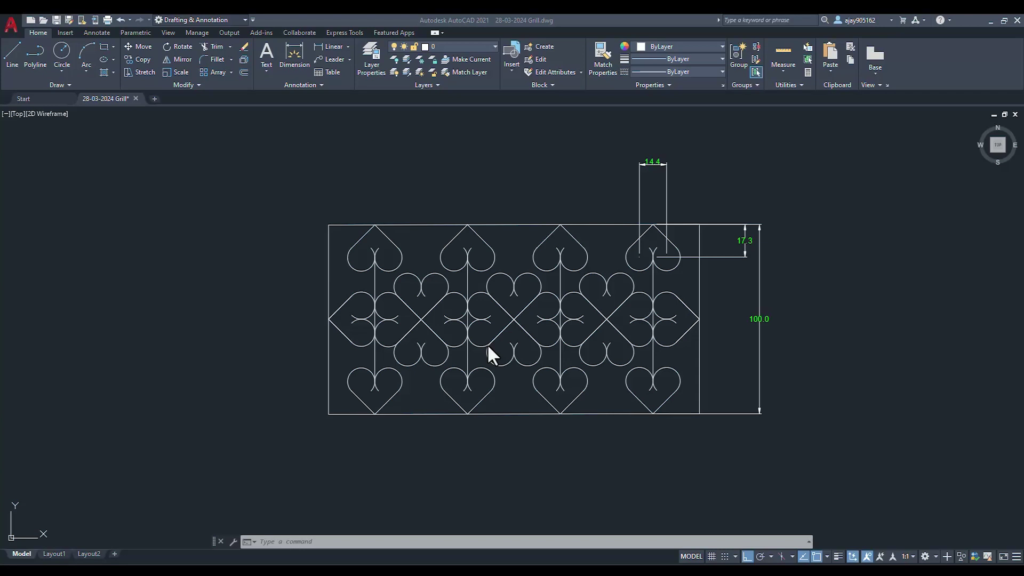
Set the drawing units to Decimal with 0.0 precision and Millimeters insertion scale
{"action": "scroll", "coordinate": [644, 418], "scroll_direction": "down", "scroll_amount": 2}
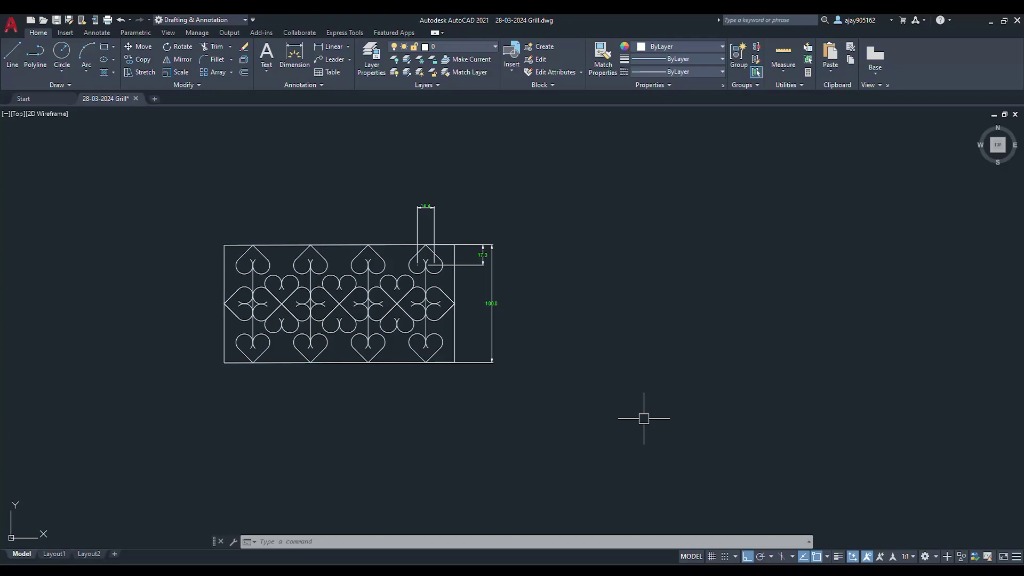
{"action": "type", "text": "un"}
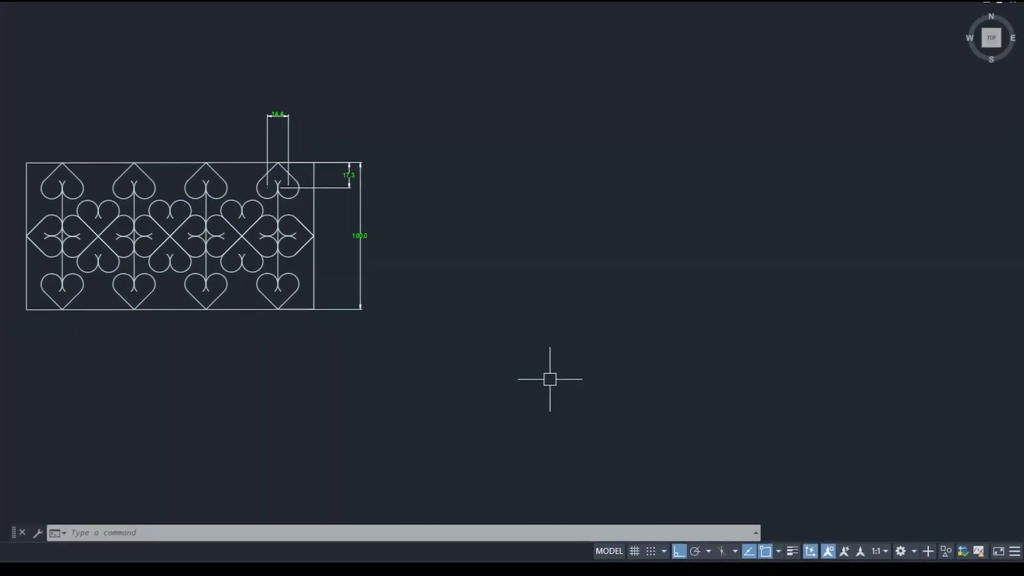
{"action": "key", "text": "Return"}
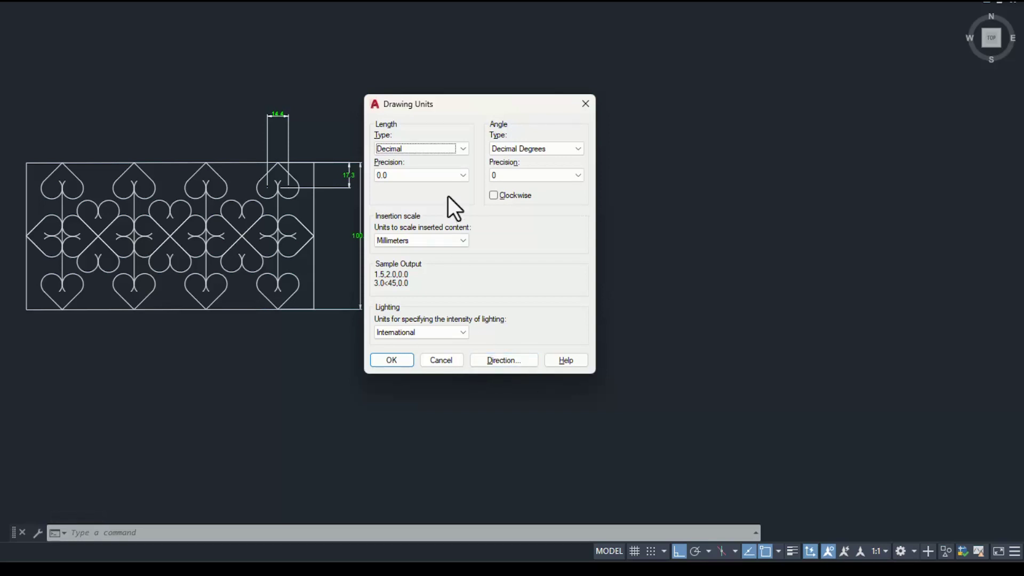
{"action": "left_click", "coordinate": [411, 150]}
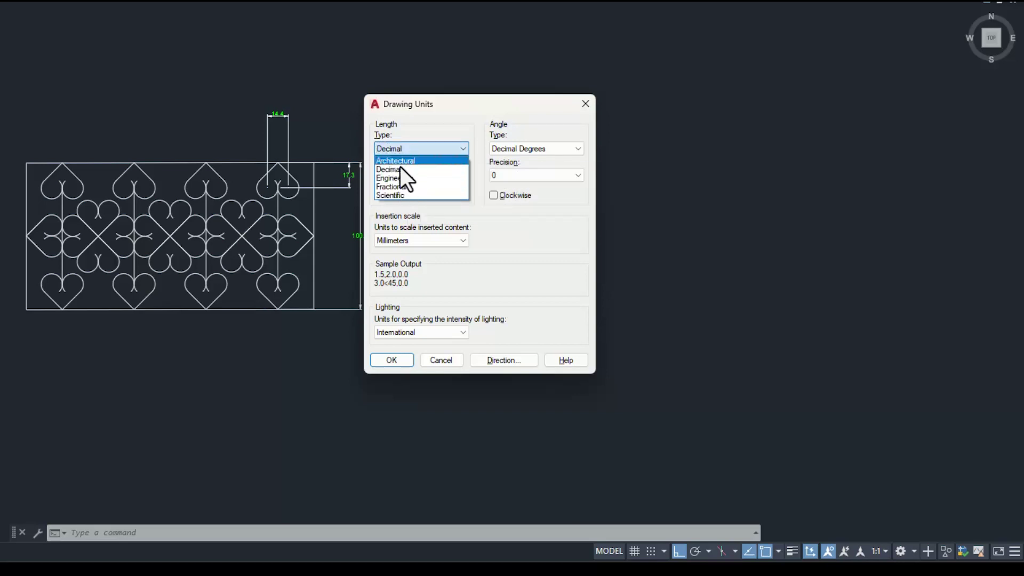
{"action": "left_click", "coordinate": [398, 171]}
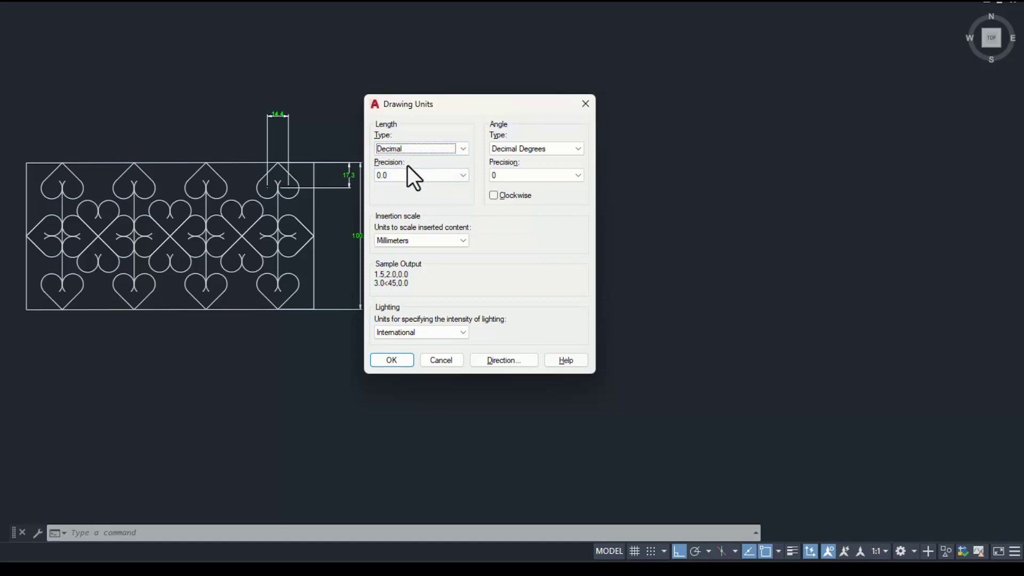
{"action": "left_click", "coordinate": [386, 178]}
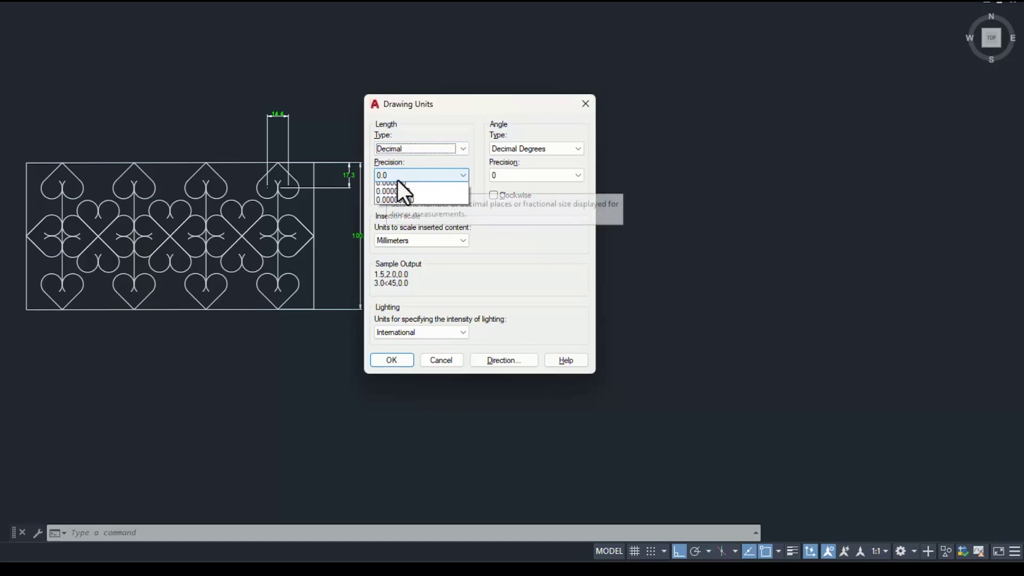
{"action": "left_click", "coordinate": [383, 195]}
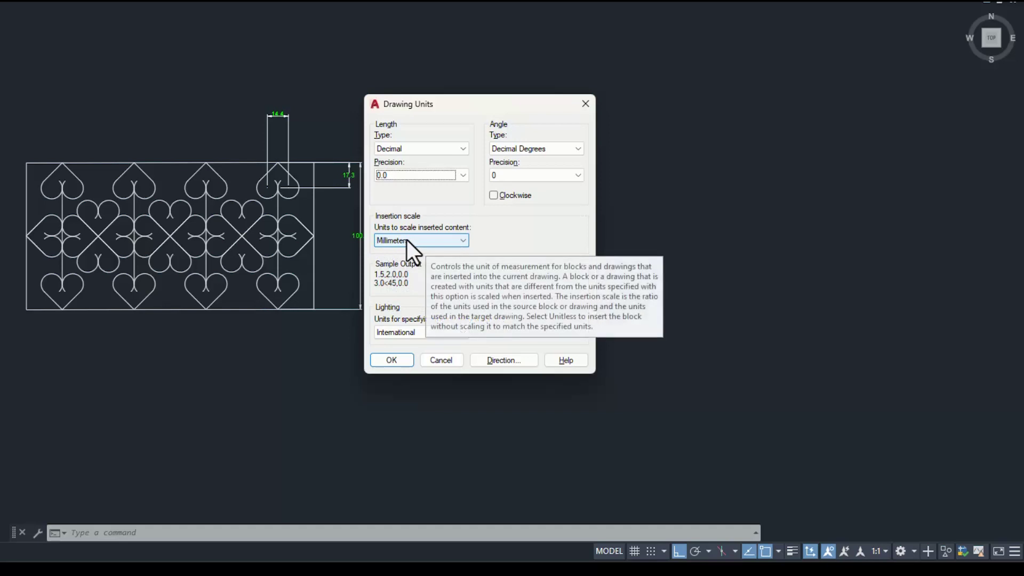
{"action": "left_click", "coordinate": [423, 241]}
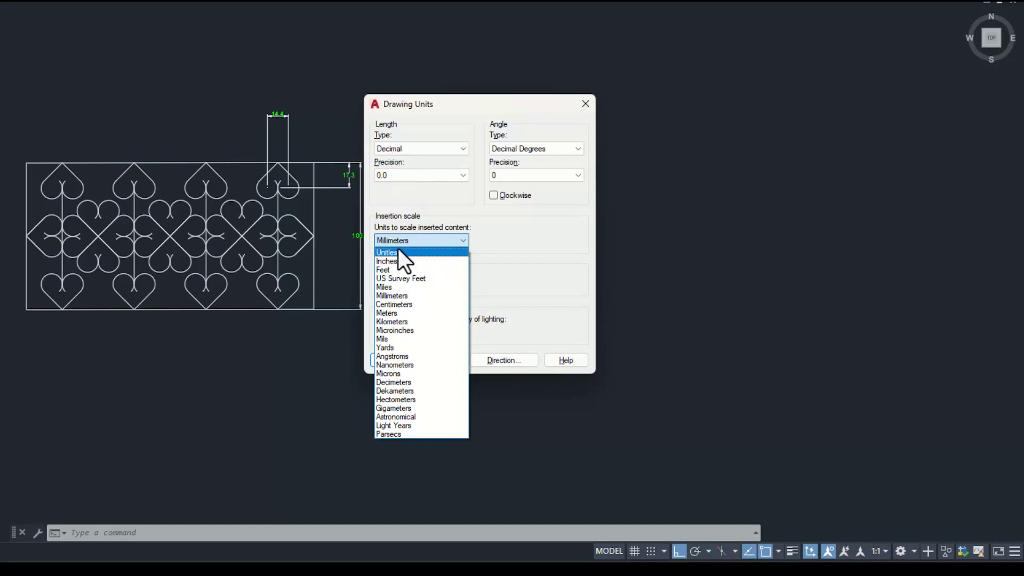
{"action": "left_click", "coordinate": [395, 299]}
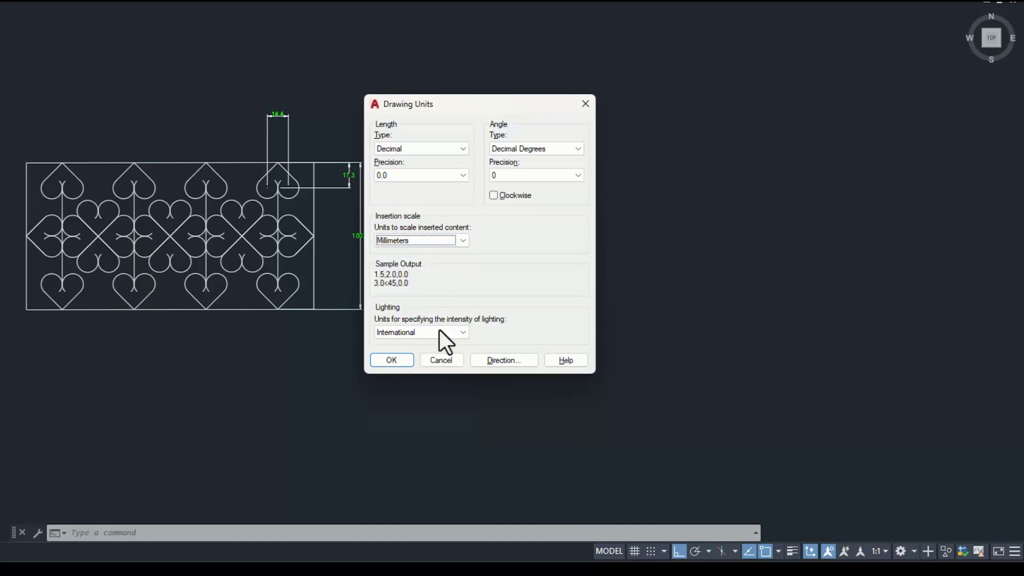
{"action": "left_click", "coordinate": [392, 360]}
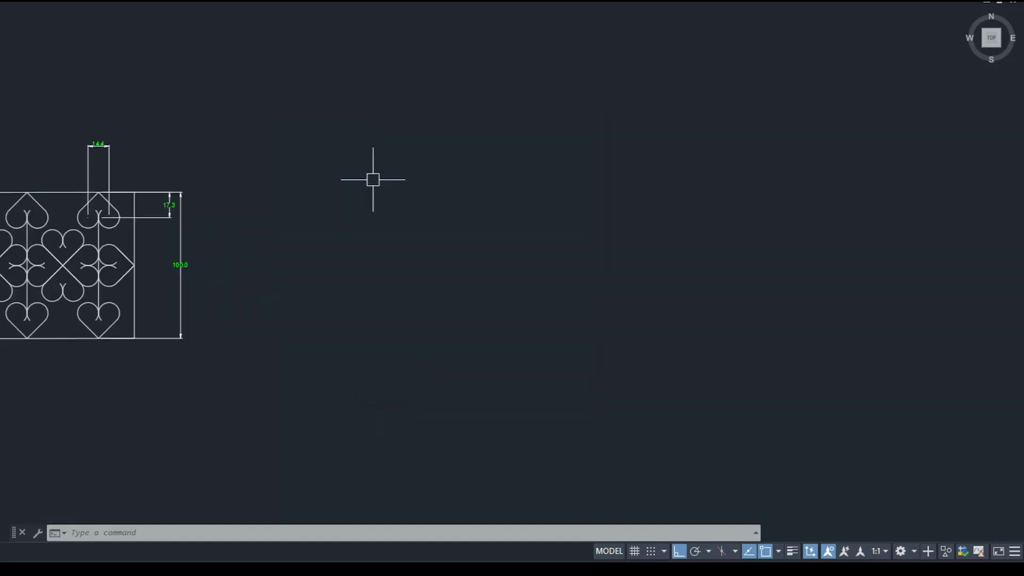
Draw a horizontal line 14.35 units long beside the grill
{"action": "type", "text": "l"}
{"action": "key", "text": "Return"}
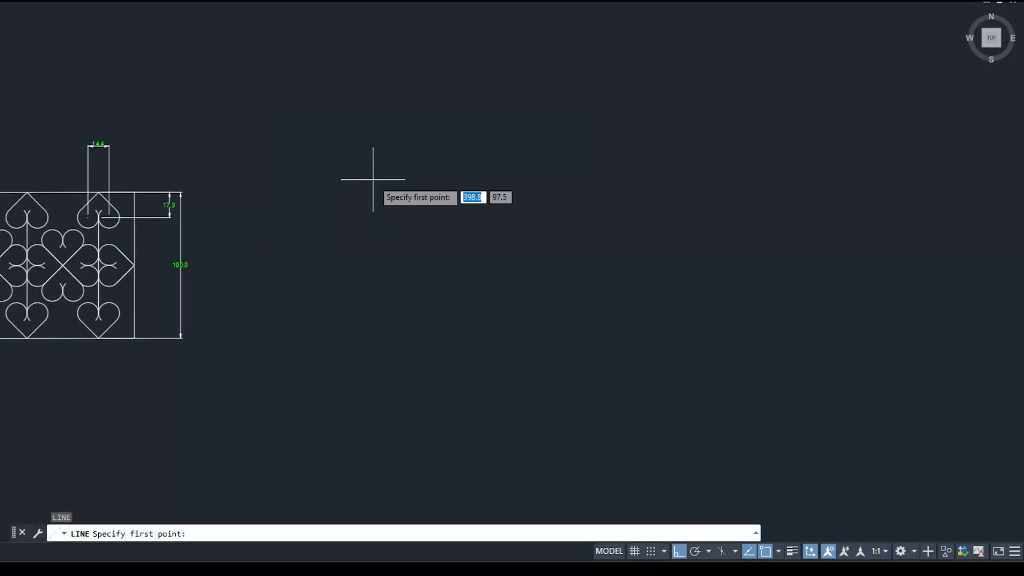
{"action": "left_click", "coordinate": [365, 167]}
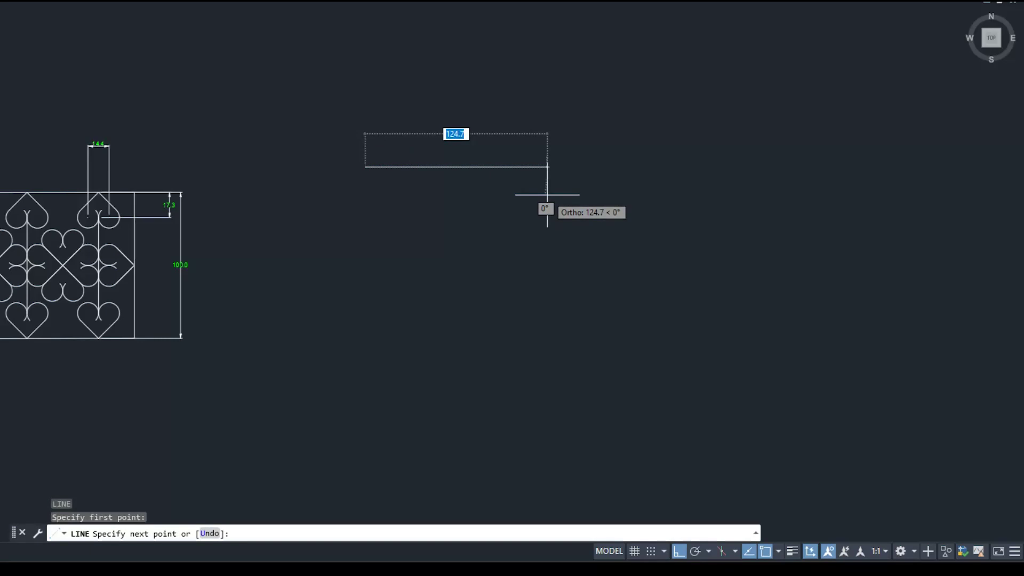
{"action": "type", "text": "14.35"}
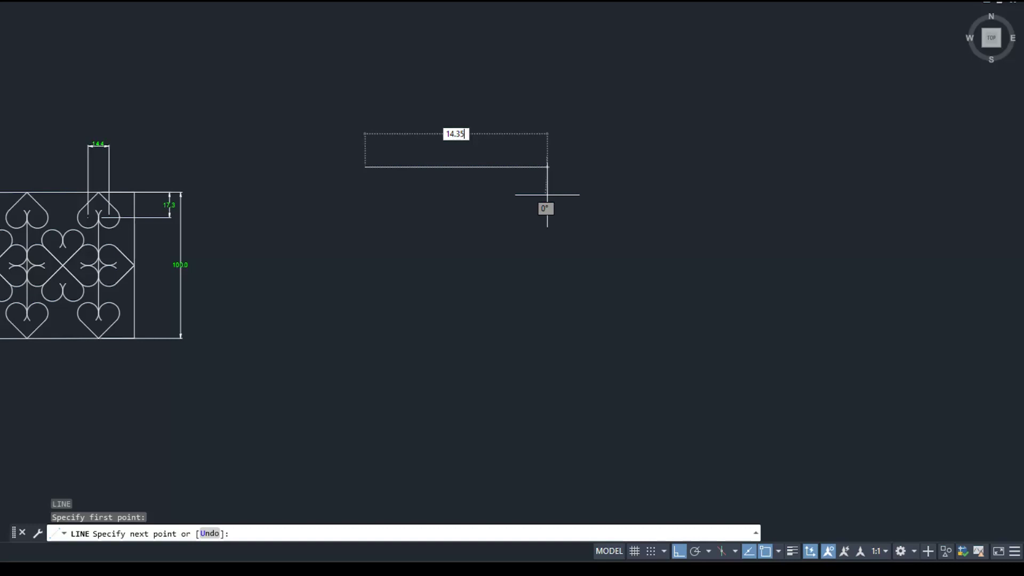
{"action": "key", "text": "Return"}
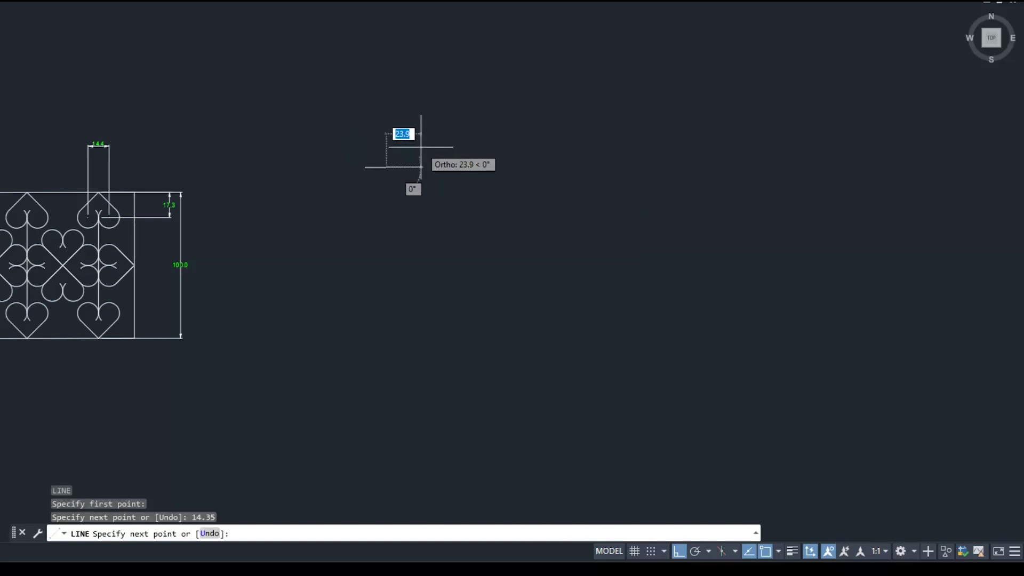
{"action": "key", "text": "Return"}
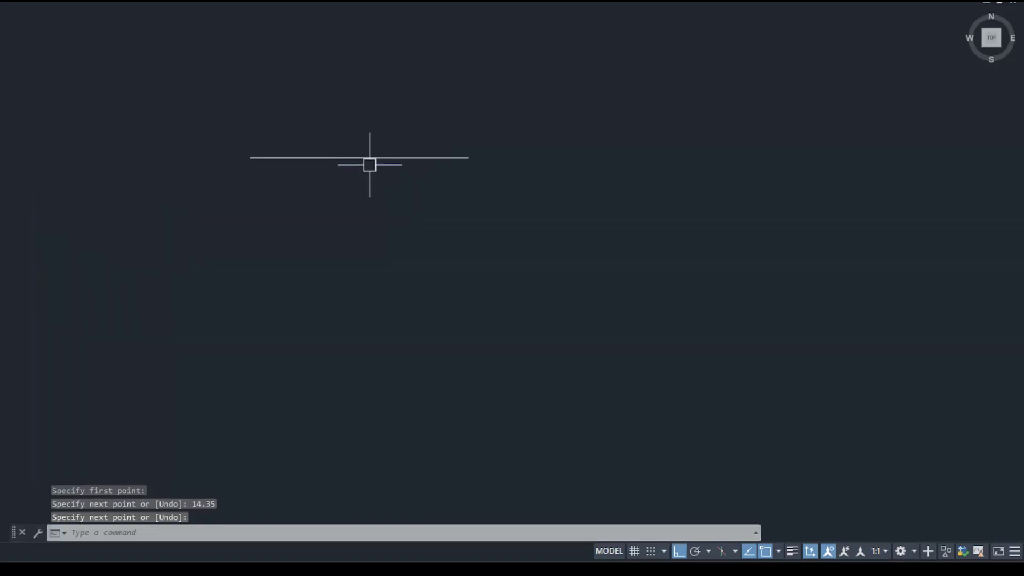
{"action": "scroll", "coordinate": [357, 208], "scroll_direction": "down", "scroll_amount": 2}
{"action": "scroll", "coordinate": [357, 210], "scroll_direction": "up", "scroll_amount": 2}
{"action": "scroll", "coordinate": [353, 204], "scroll_direction": "up", "scroll_amount": 2}
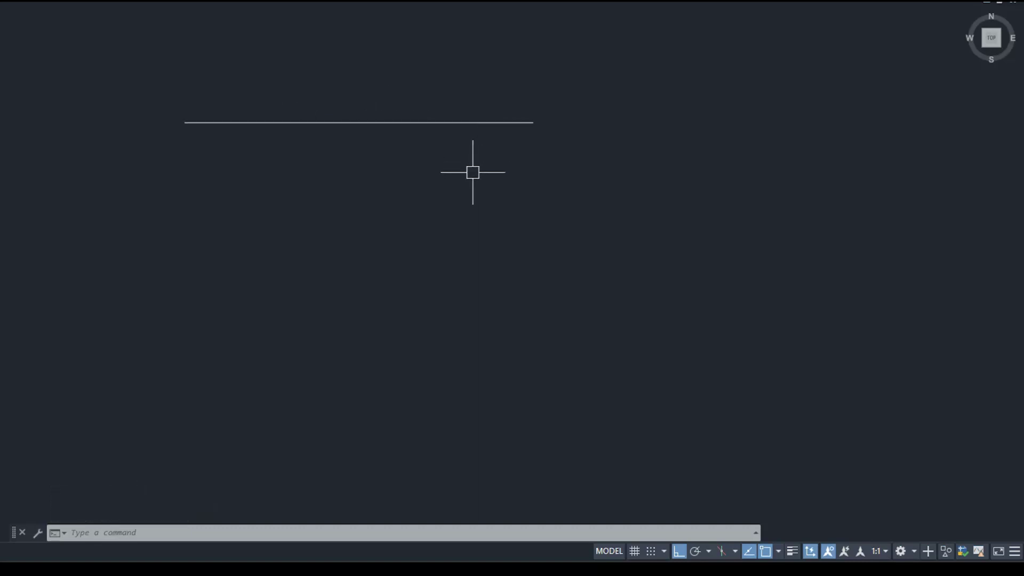
{"action": "type", "text": "o"}
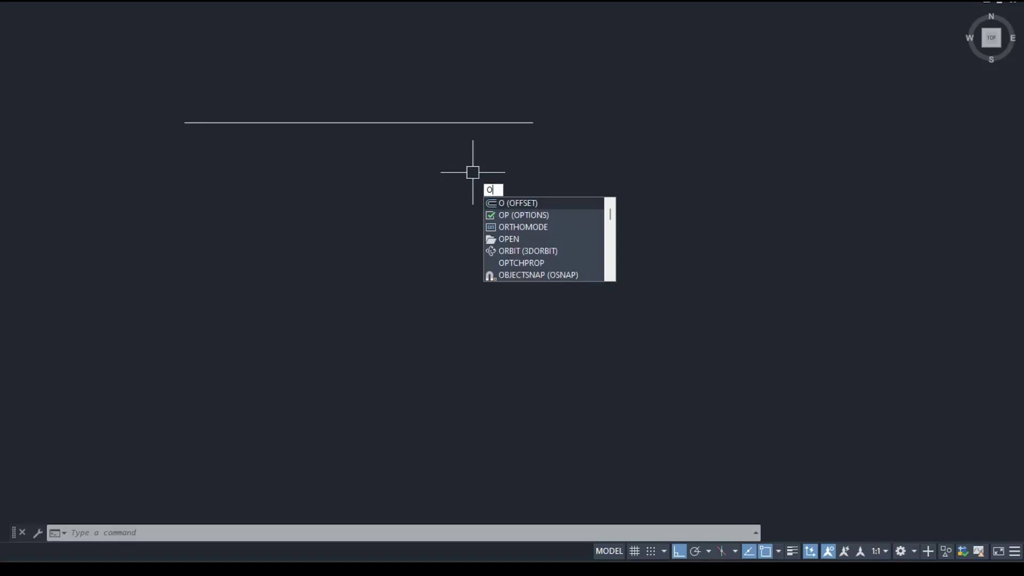
Offset the 14.35 line 17.3 units downward to make a parallel copy
{"action": "key", "text": "Return"}
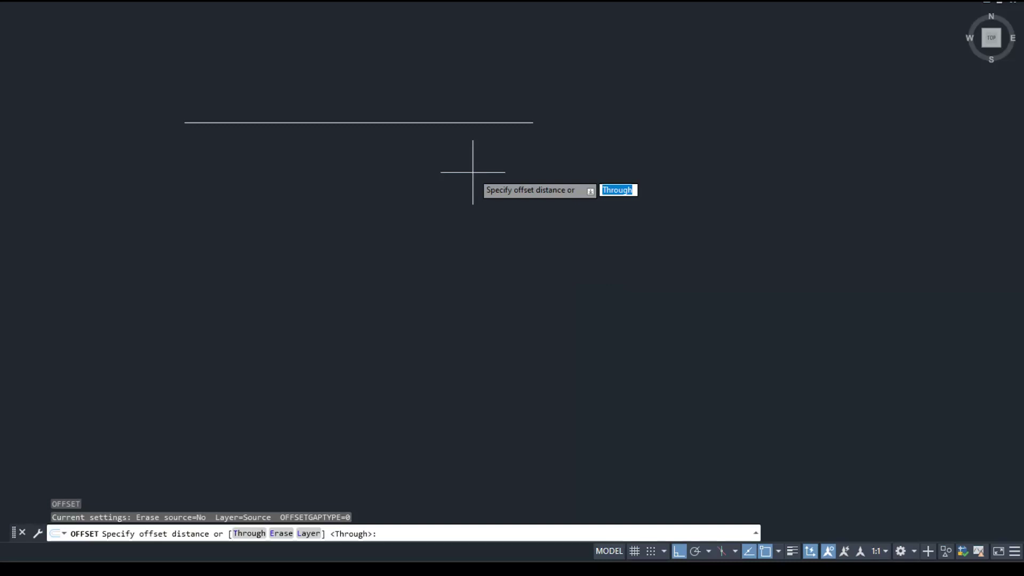
{"action": "type", "text": "17.3"}
{"action": "key", "text": "Return"}
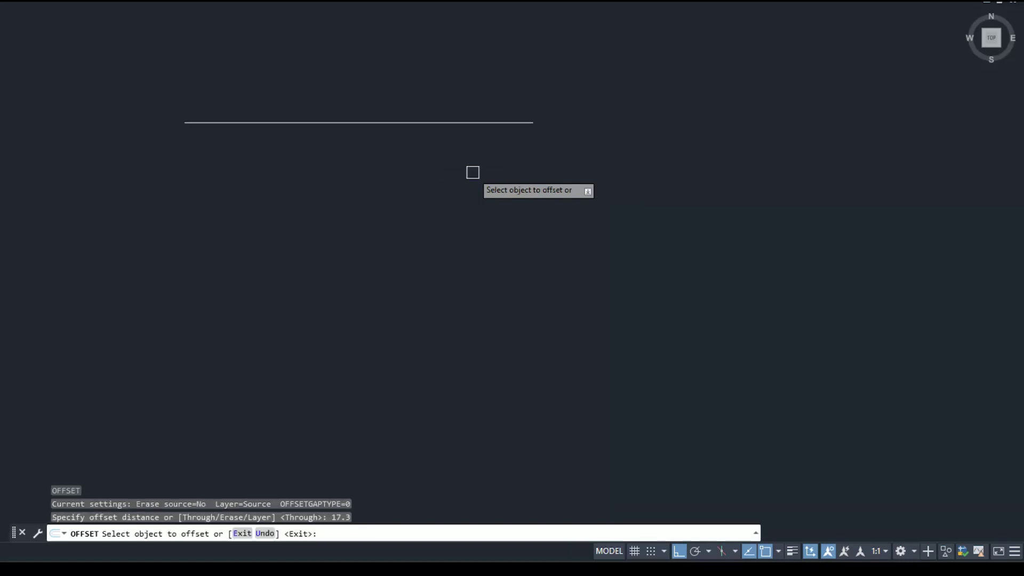
{"action": "left_click", "coordinate": [443, 122]}
{"action": "left_click", "coordinate": [449, 193]}
{"action": "scroll", "coordinate": [520, 239], "scroll_direction": "down", "scroll_amount": 5}
{"action": "scroll", "coordinate": [528, 288], "scroll_direction": "down", "scroll_amount": 2}
{"action": "scroll", "coordinate": [531, 300], "scroll_direction": "up", "scroll_amount": 4}
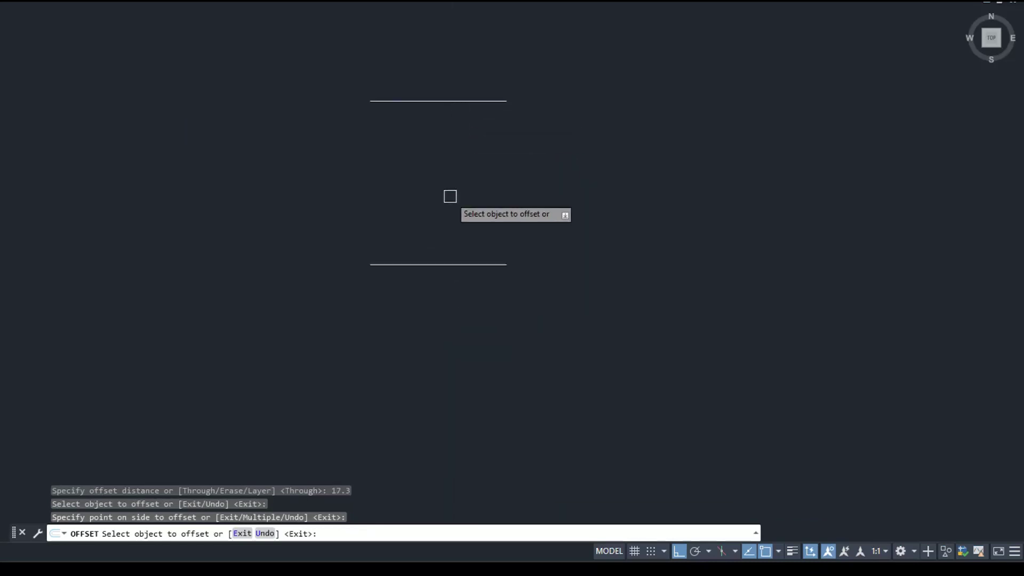
{"action": "key", "text": "Escape"}
{"action": "scroll", "coordinate": [373, 202], "scroll_direction": "down", "scroll_amount": 8}
{"action": "scroll", "coordinate": [97, 285], "scroll_direction": "up", "scroll_amount": 4}
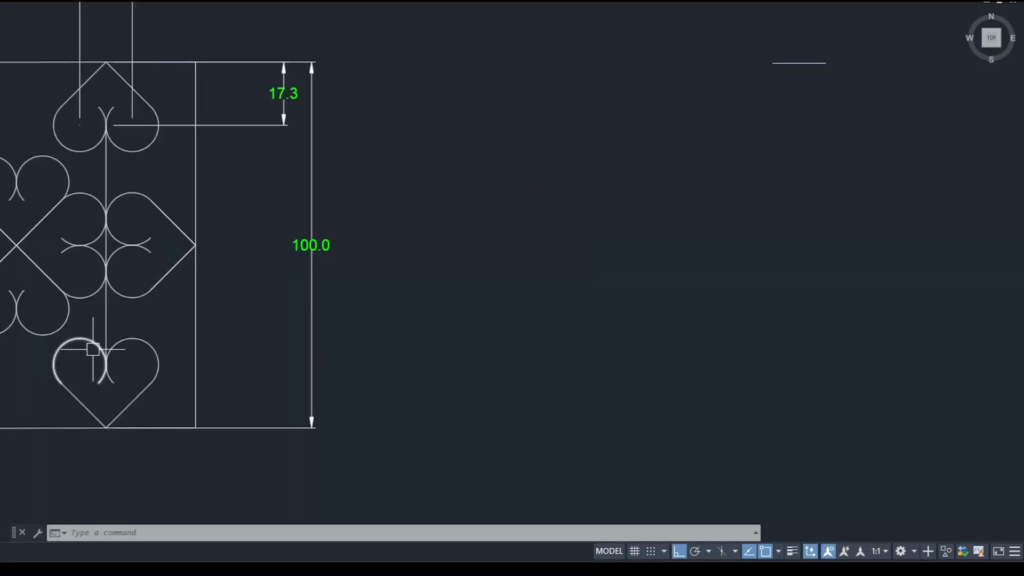
{"action": "scroll", "coordinate": [215, 373], "scroll_direction": "down", "scroll_amount": 6}
{"action": "scroll", "coordinate": [382, 328], "scroll_direction": "up", "scroll_amount": 4}
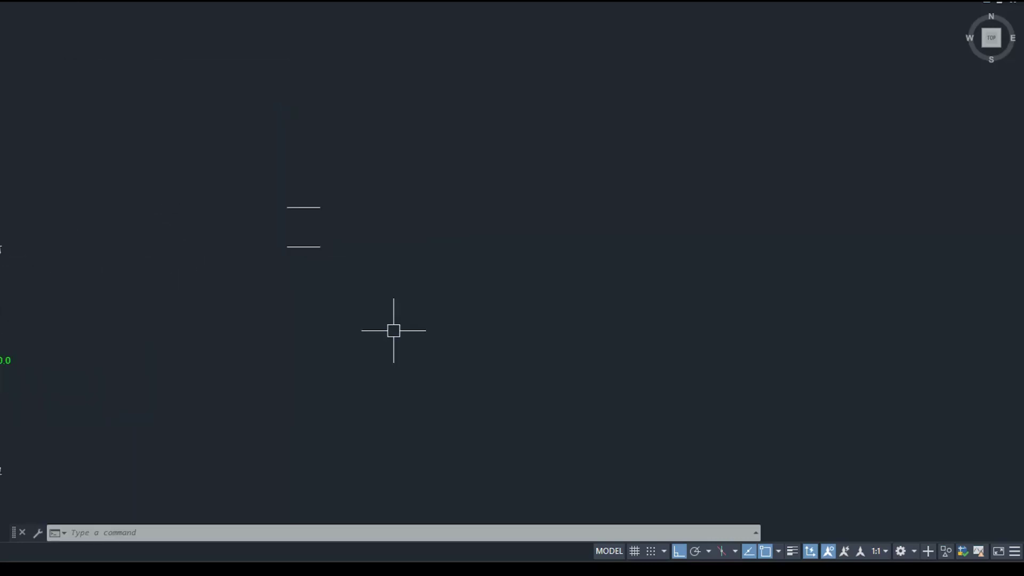
{"action": "scroll", "coordinate": [296, 207], "scroll_direction": "up", "scroll_amount": 4}
{"action": "scroll", "coordinate": [313, 208], "scroll_direction": "up", "scroll_amount": 2}
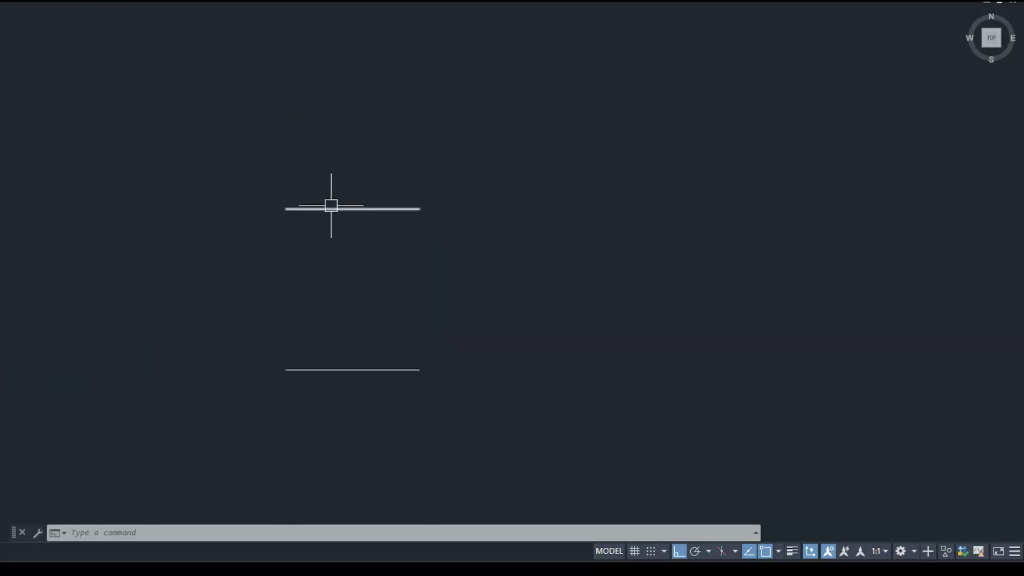
{"action": "scroll", "coordinate": [284, 248], "scroll_direction": "up", "scroll_amount": 2}
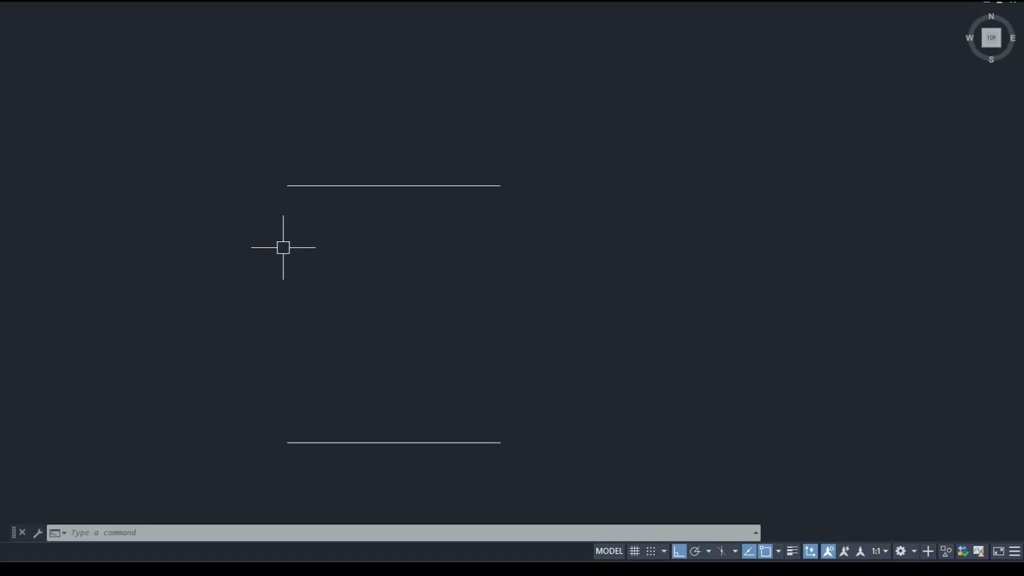
Draw two 7.2-radius circles centred on the upper line's ends, touching at its midpoint
{"action": "type", "text": "c"}
{"action": "key", "text": "Return"}
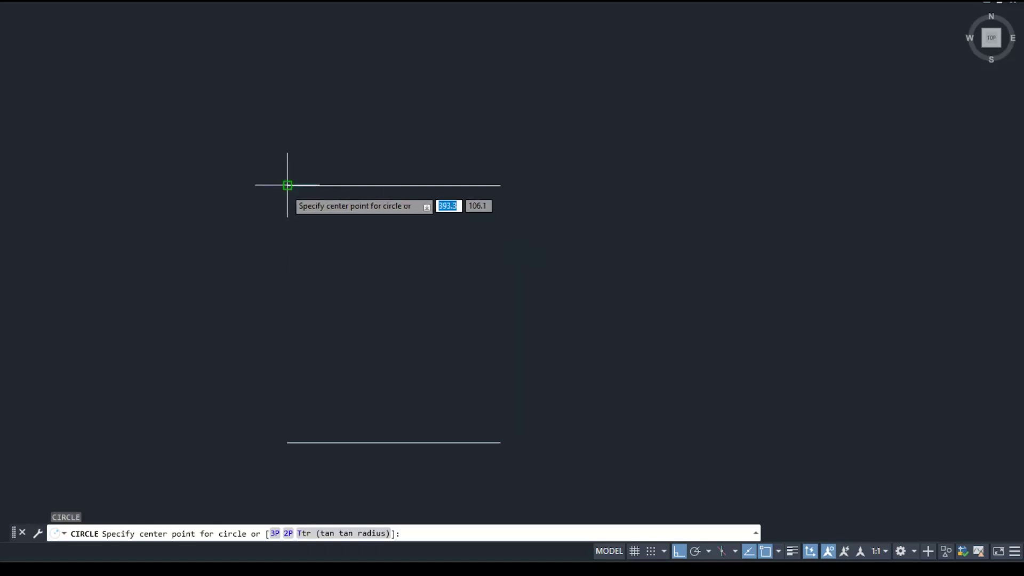
{"action": "left_click", "coordinate": [287, 186]}
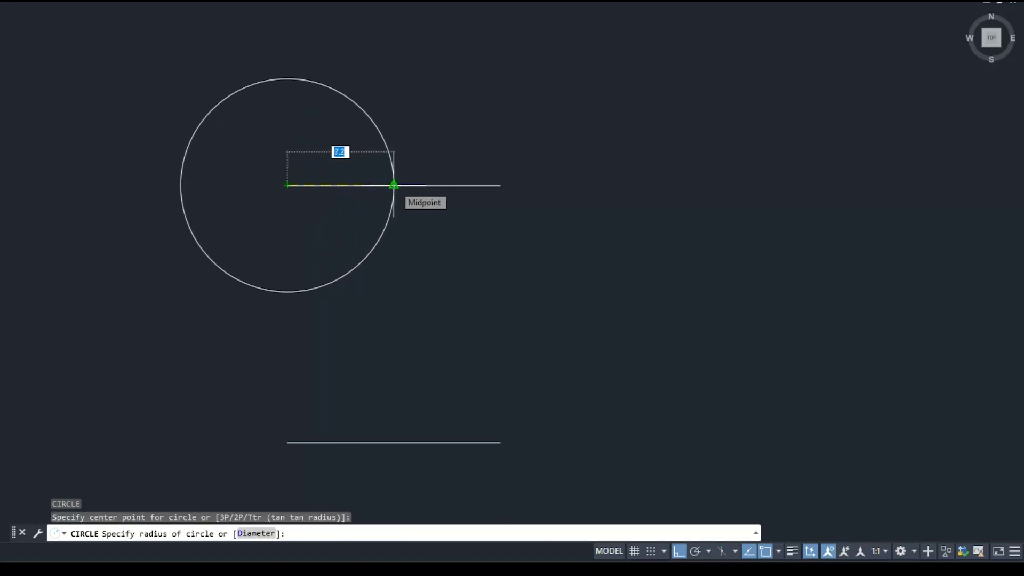
{"action": "left_click", "coordinate": [394, 185]}
{"action": "right_click", "coordinate": [502, 135]}
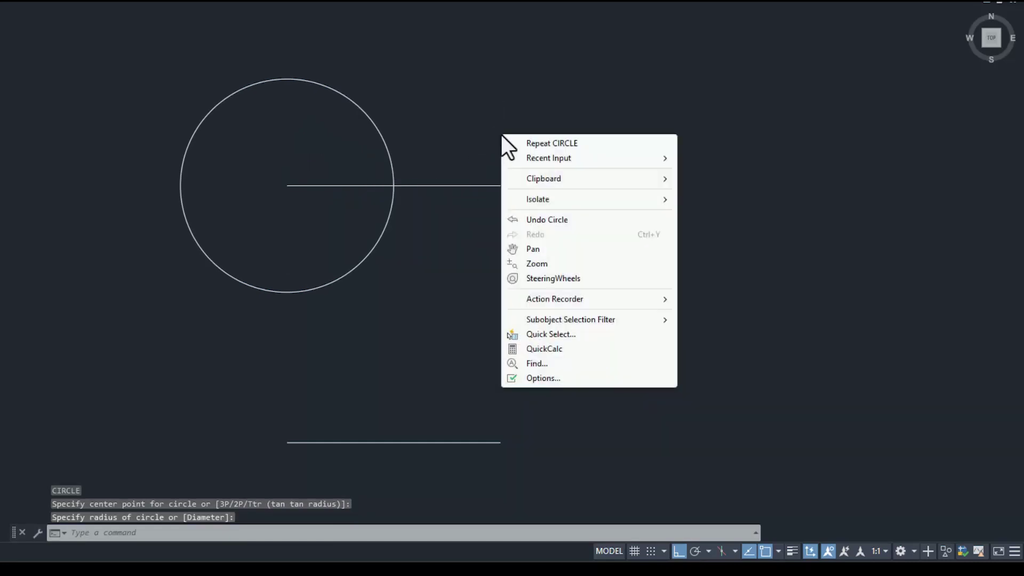
{"action": "left_click", "coordinate": [540, 143]}
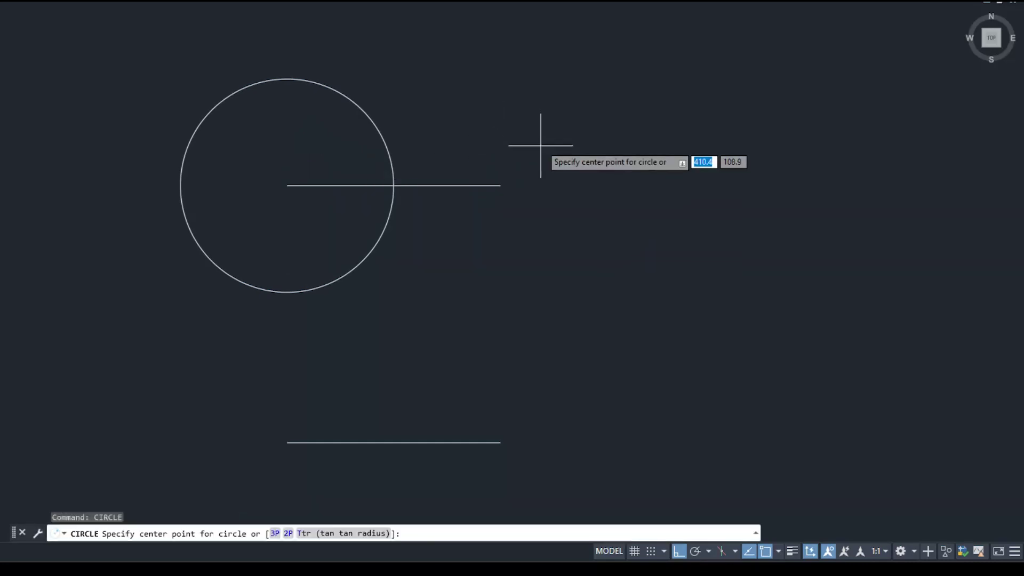
{"action": "left_click", "coordinate": [501, 186]}
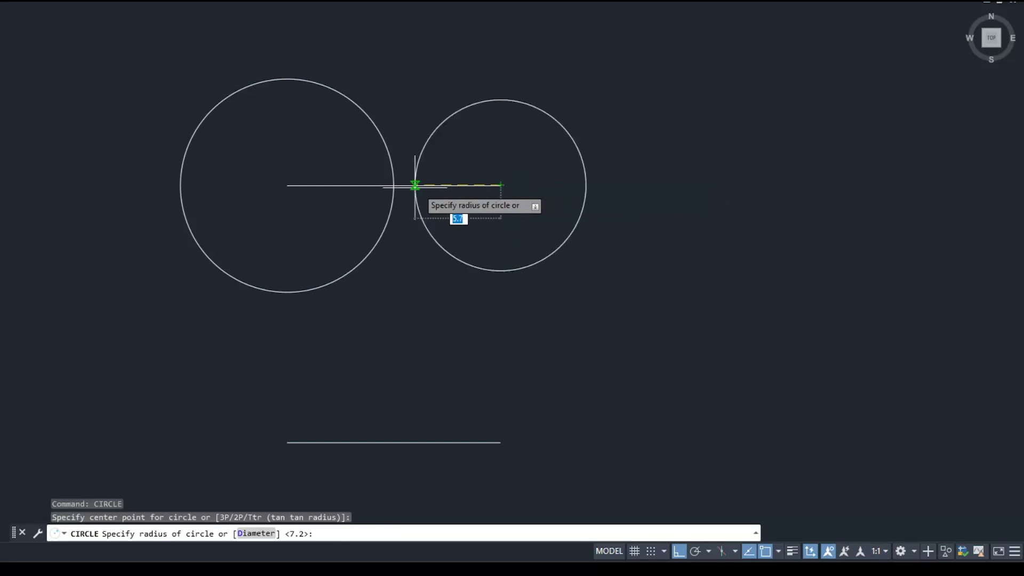
{"action": "left_click", "coordinate": [394, 185]}
{"action": "scroll", "coordinate": [461, 187], "scroll_direction": "down", "scroll_amount": 4}
{"action": "scroll", "coordinate": [467, 201], "scroll_direction": "down", "scroll_amount": 3}
{"action": "scroll", "coordinate": [466, 202], "scroll_direction": "up", "scroll_amount": 5}
{"action": "scroll", "coordinate": [466, 206], "scroll_direction": "up", "scroll_amount": 2}
{"action": "key", "text": "Escape"}
{"action": "type", "text": "l"}
{"action": "key", "text": "Return"}
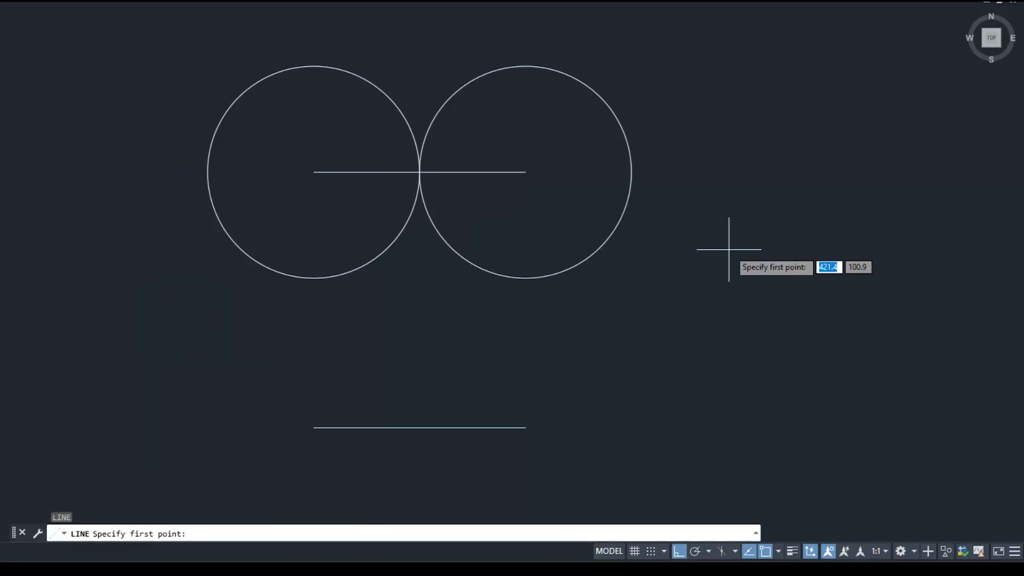
Draw lines from the lower line's midpoint tangent to the left and right circles
{"action": "left_click", "coordinate": [420, 427]}
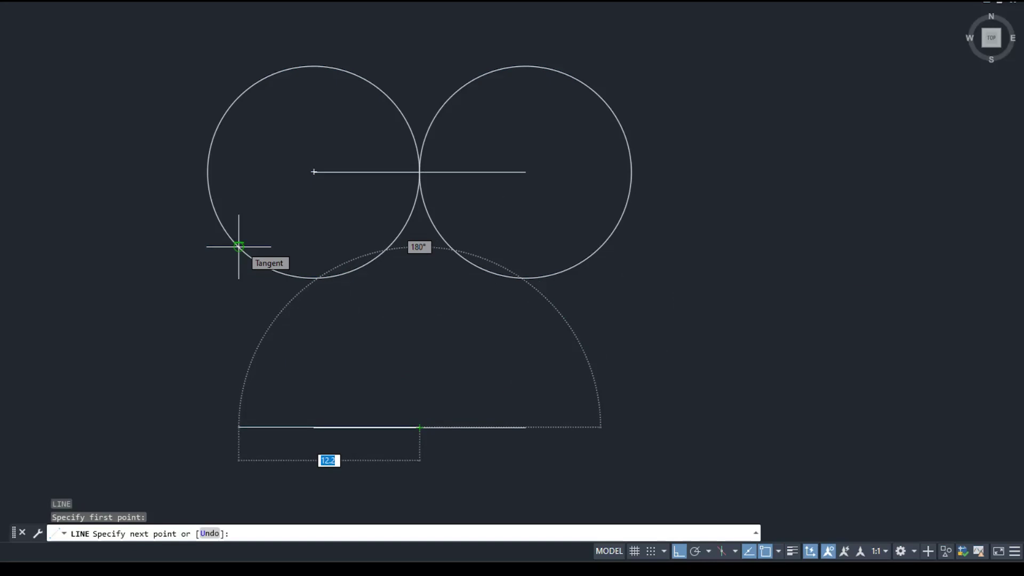
{"action": "left_click", "coordinate": [238, 246]}
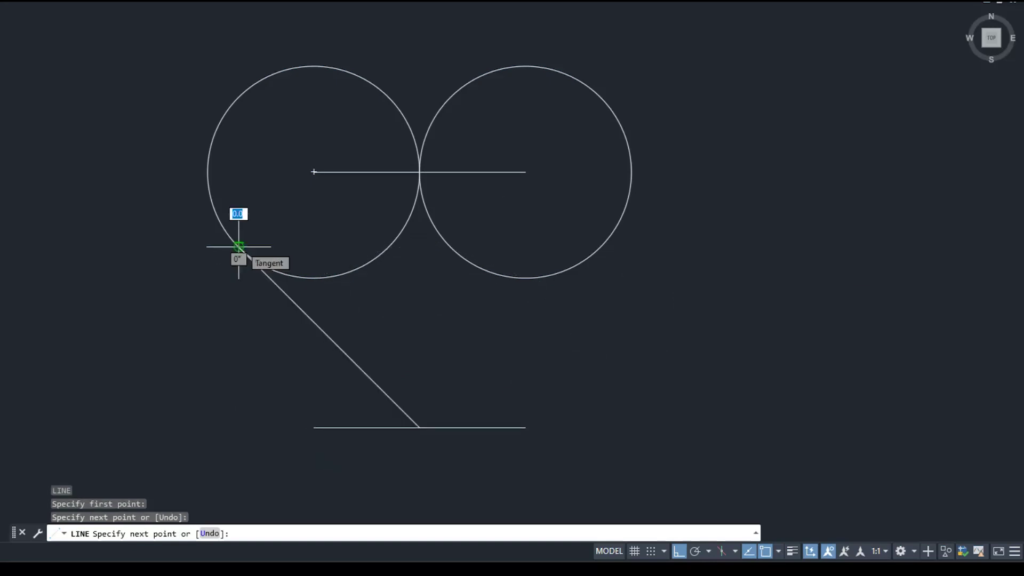
{"action": "key", "text": "Return"}
{"action": "right_click", "coordinate": [241, 247]}
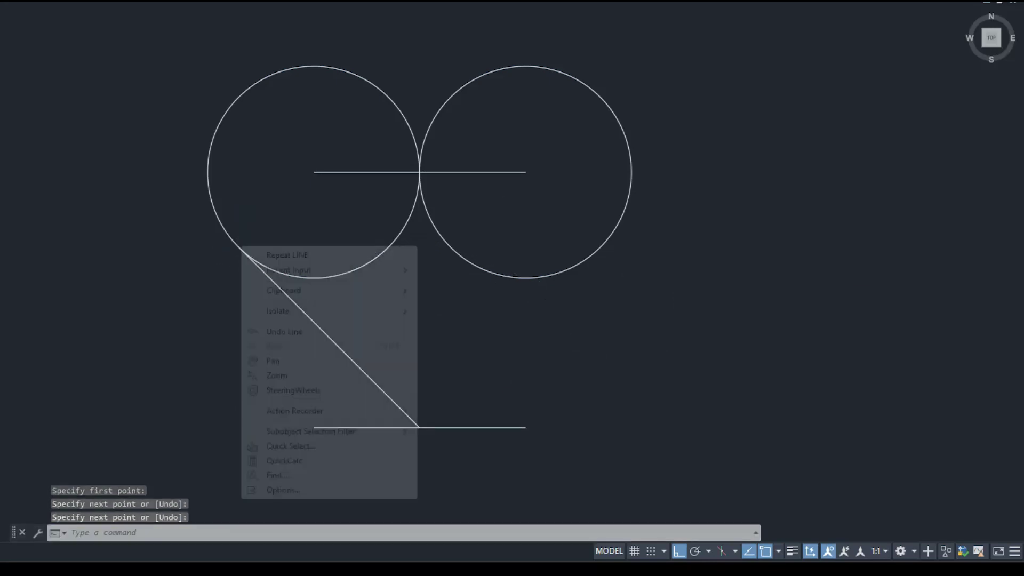
{"action": "left_click", "coordinate": [289, 256]}
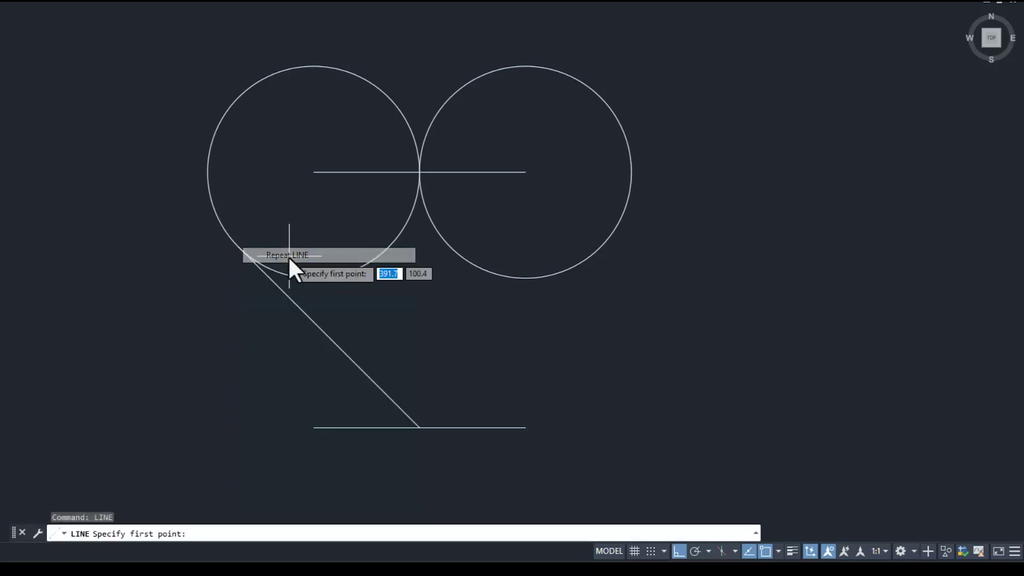
{"action": "left_click", "coordinate": [419, 427]}
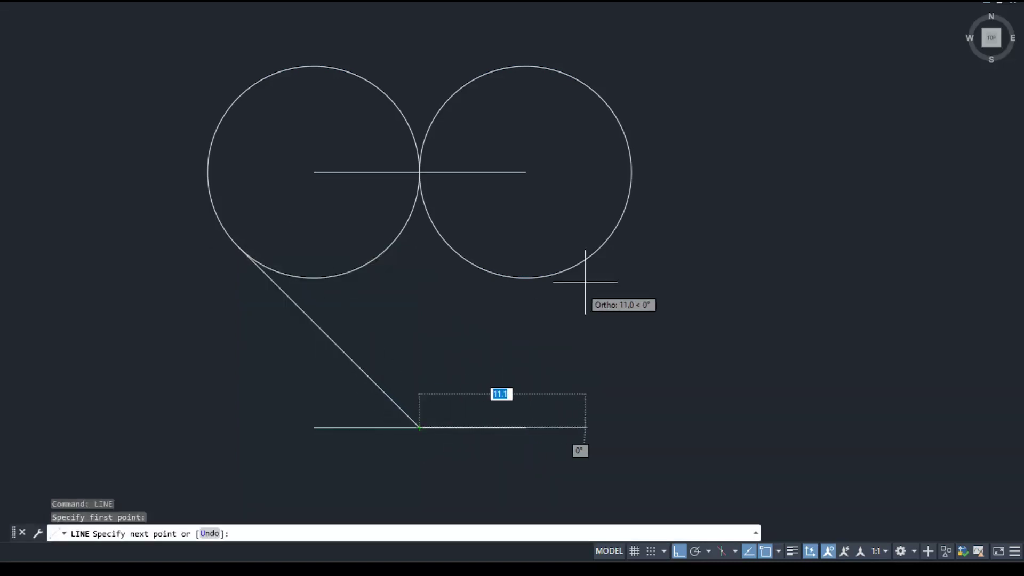
{"action": "left_click", "coordinate": [601, 247]}
{"action": "key", "text": "Return"}
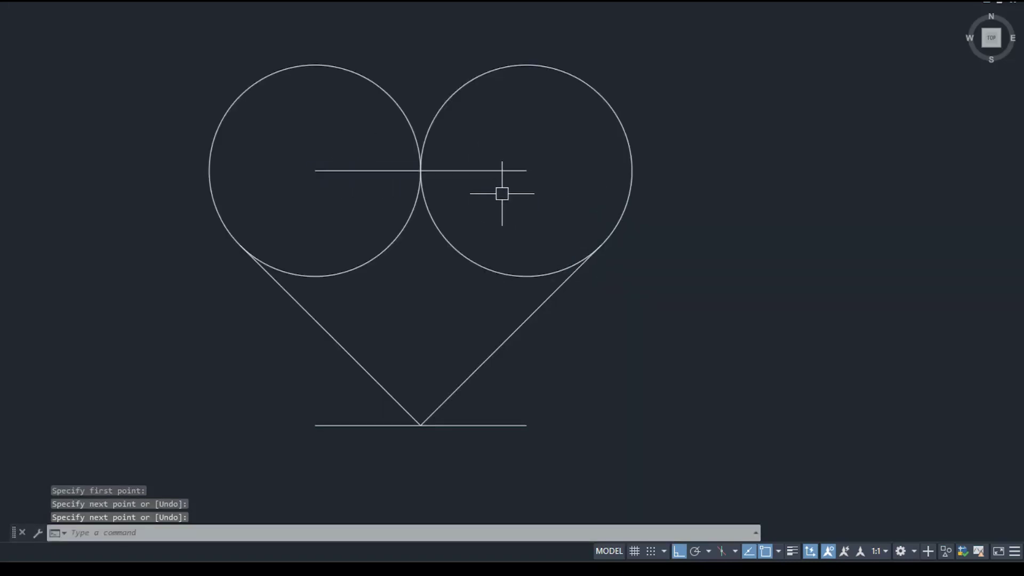
{"action": "type", "text": "M"}
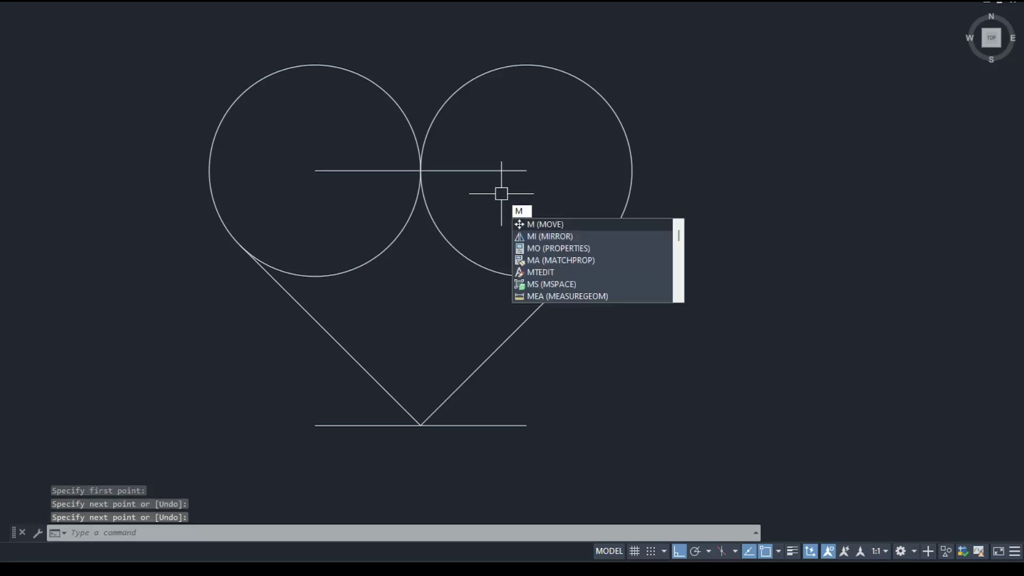
Move the line between the circle centres down across the circles' lower parts
{"action": "key", "text": "Return"}
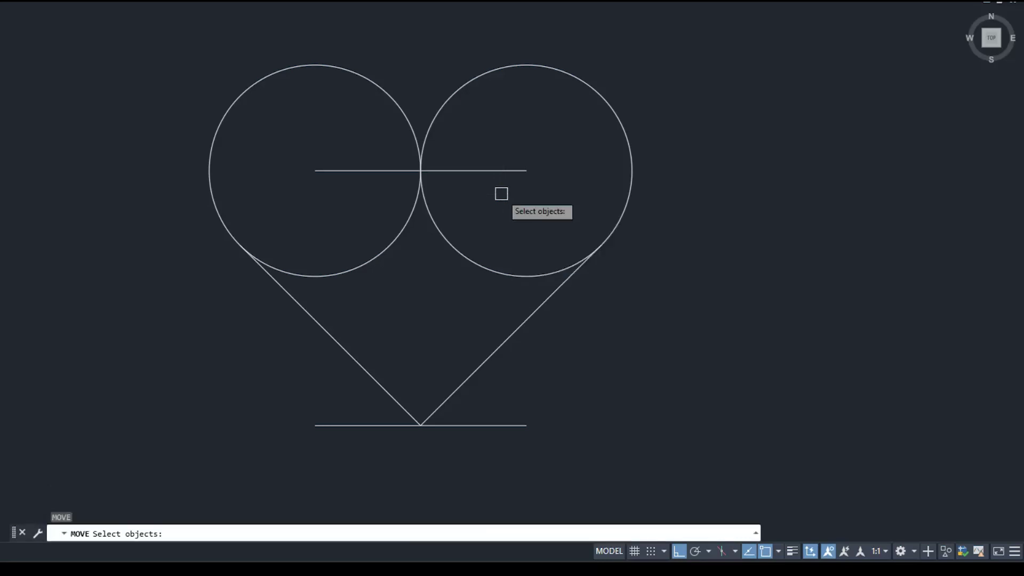
{"action": "left_click", "coordinate": [515, 172]}
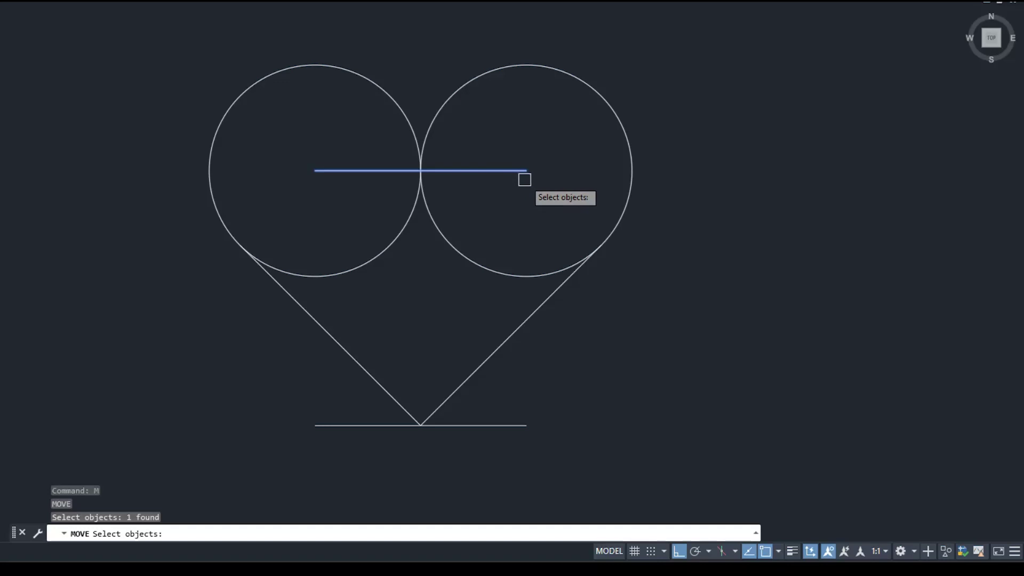
{"action": "key", "text": "Return"}
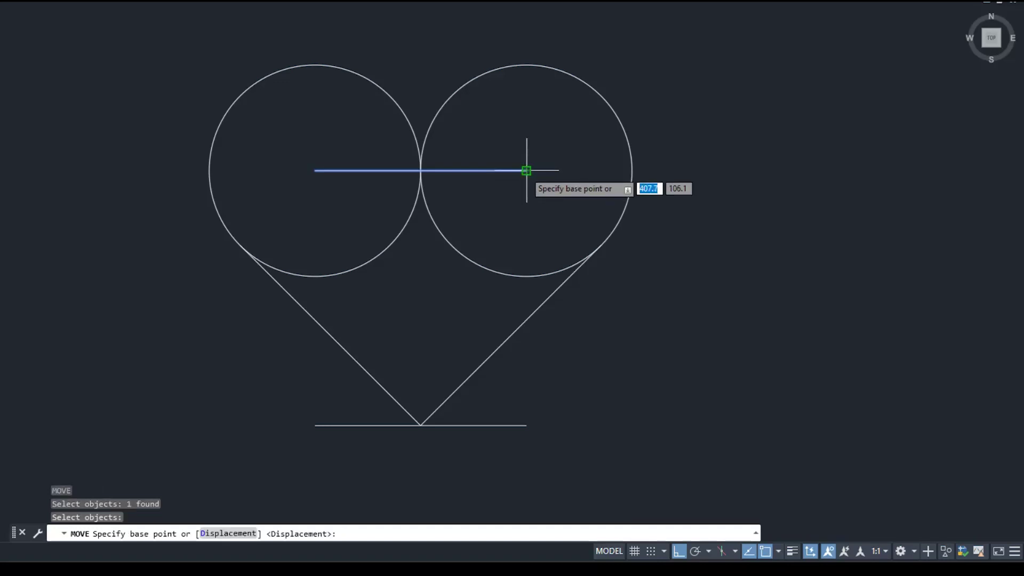
{"action": "left_click", "coordinate": [526, 171]}
{"action": "left_click", "coordinate": [525, 249]}
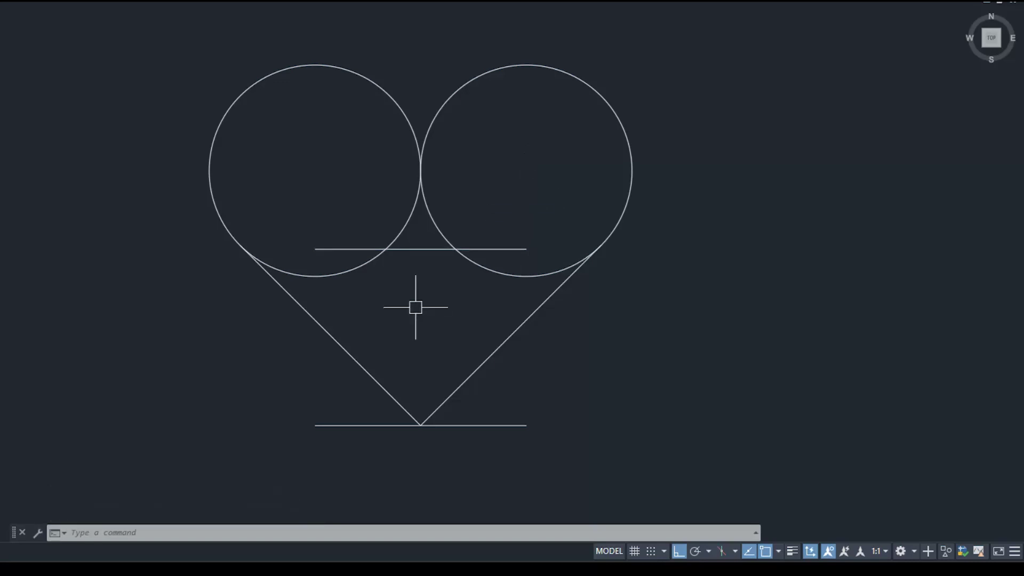
Trim away the lower arcs of both circles with a fence
{"action": "type", "text": "TR"}
{"action": "key", "text": "Return"}
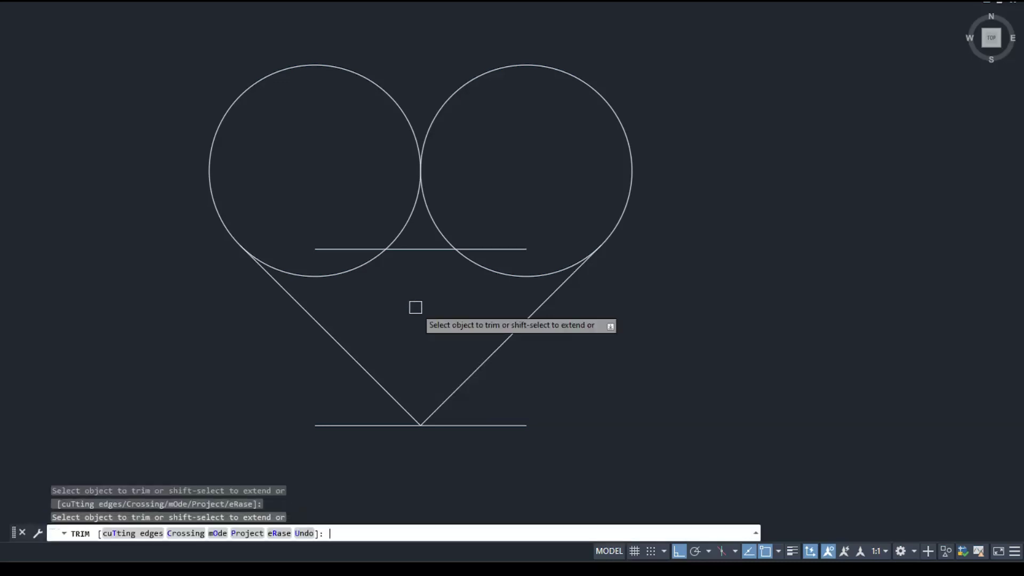
{"action": "left_click_drag", "start_coordinate": [516, 272], "coordinate": [359, 267]}
{"action": "scroll", "coordinate": [432, 303], "scroll_direction": "down", "scroll_amount": 2}
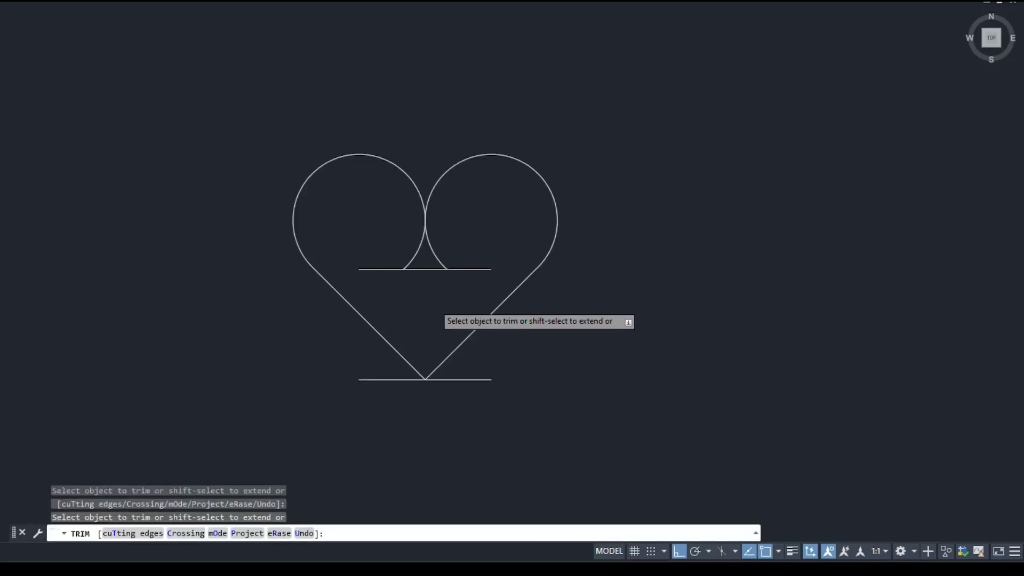
{"action": "key", "text": "Escape"}
Delete the bottom horizontal line and the horizontal line inside the heart
{"action": "left_click", "coordinate": [483, 379]}
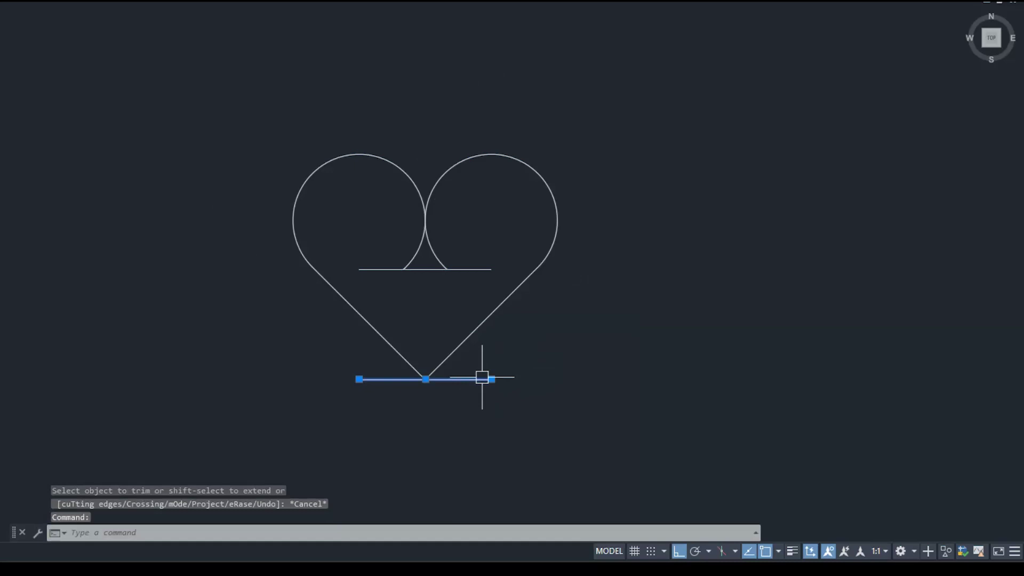
{"action": "key", "text": "Delete"}
{"action": "left_click", "coordinate": [477, 270]}
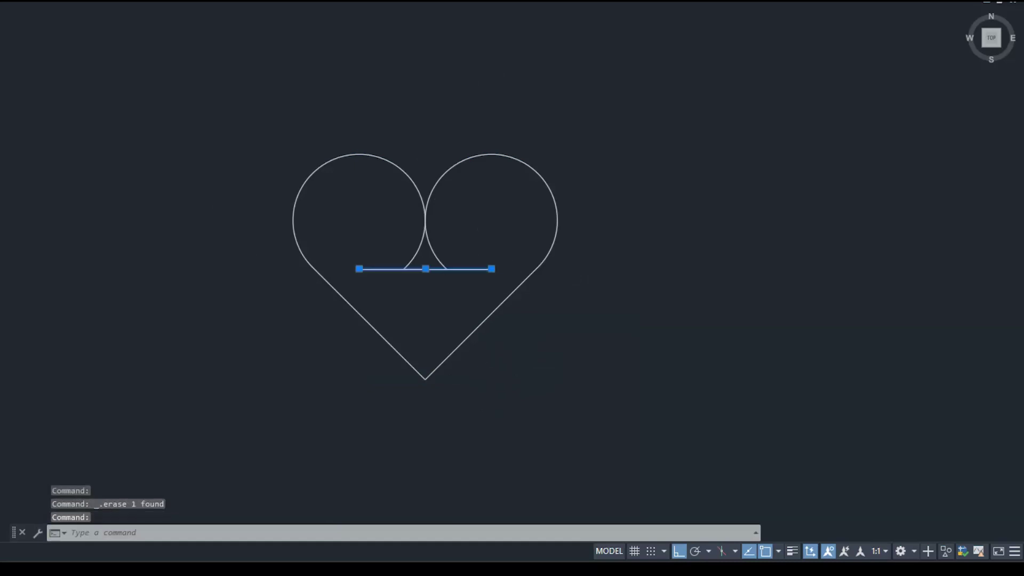
{"action": "key", "text": "Delete"}
{"action": "scroll", "coordinate": [510, 316], "scroll_direction": "down", "scroll_amount": 4}
{"action": "scroll", "coordinate": [478, 359], "scroll_direction": "down", "scroll_amount": 5}
{"action": "scroll", "coordinate": [478, 360], "scroll_direction": "up", "scroll_amount": 2}
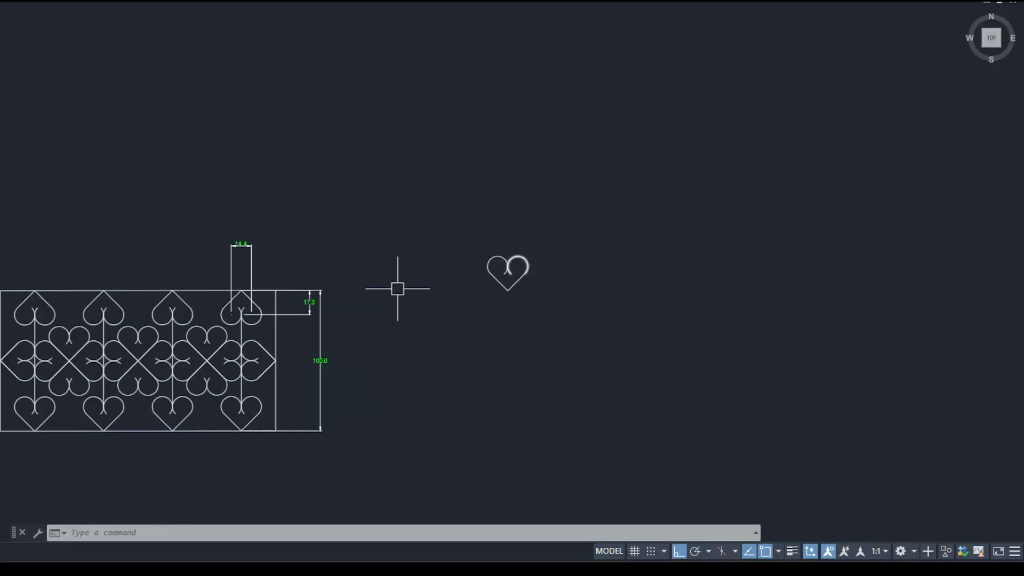
Copy all four heart pieces horizontally to a spot on the right
{"action": "scroll", "coordinate": [444, 298], "scroll_direction": "up", "scroll_amount": 2}
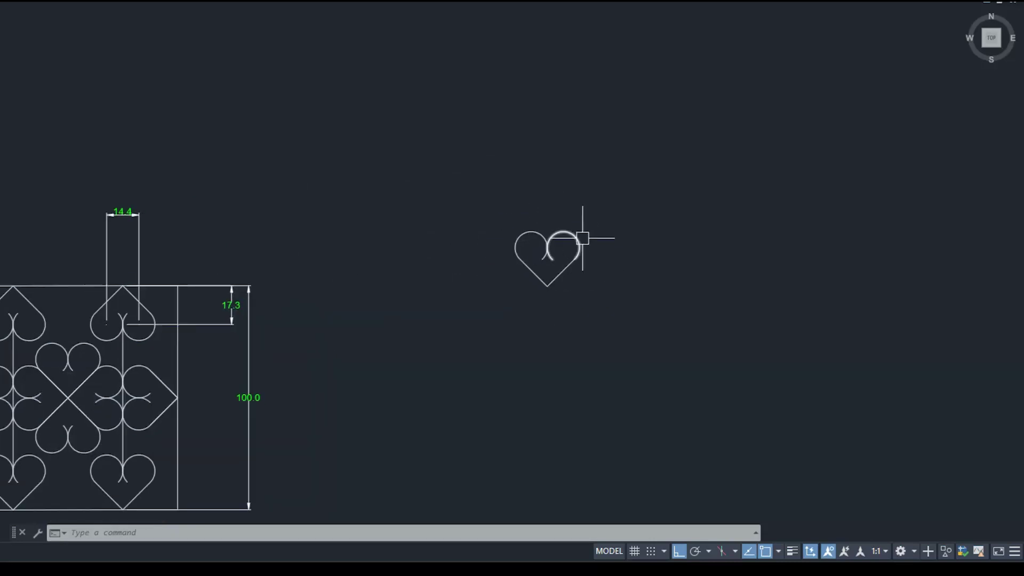
{"action": "scroll", "coordinate": [587, 299], "scroll_direction": "up", "scroll_amount": 1}
{"action": "scroll", "coordinate": [587, 300], "scroll_direction": "up", "scroll_amount": 2}
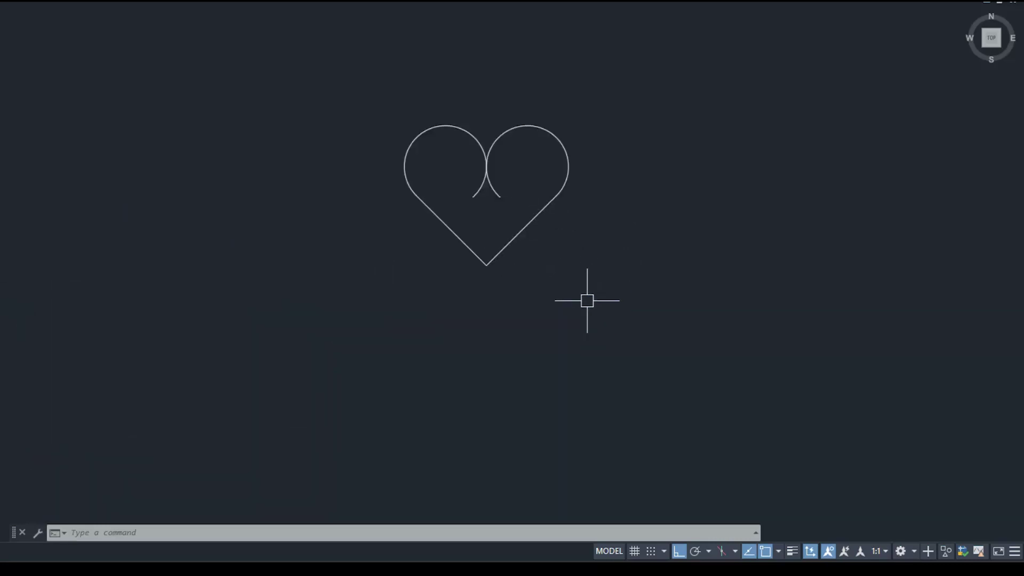
{"action": "type", "text": "cp"}
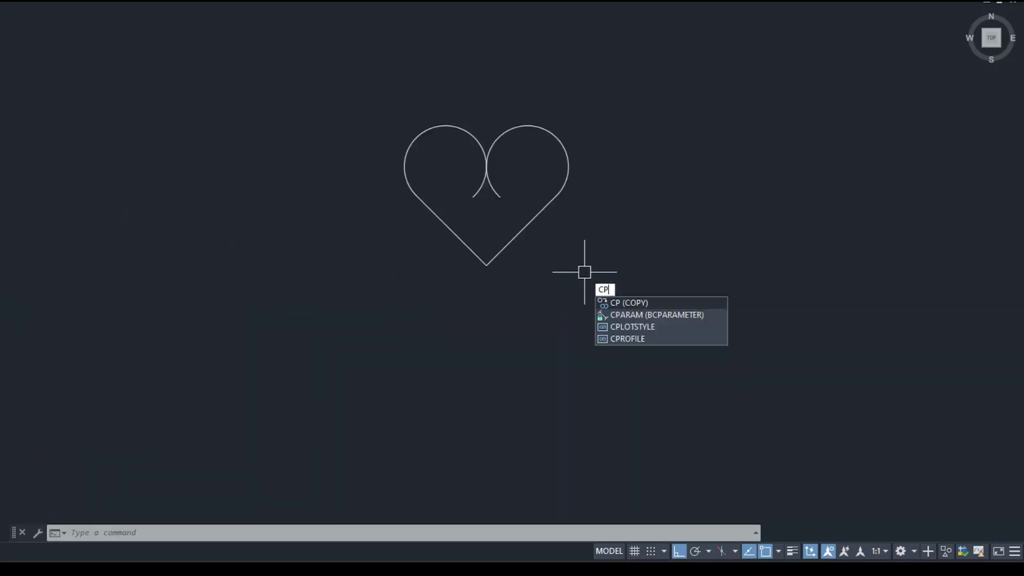
{"action": "key", "text": "Return"}
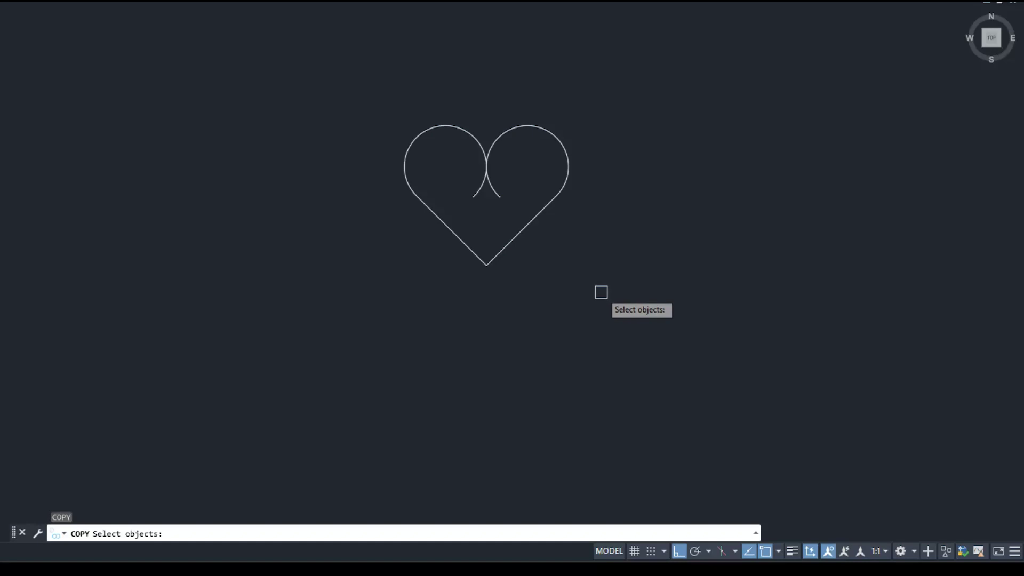
{"action": "left_click", "coordinate": [613, 302]}
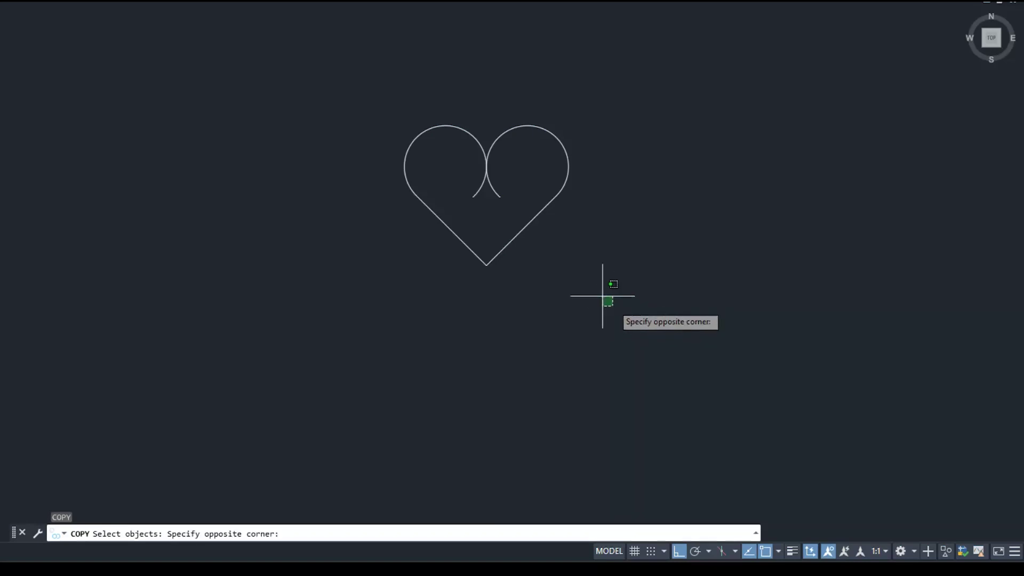
{"action": "left_click", "coordinate": [360, 79]}
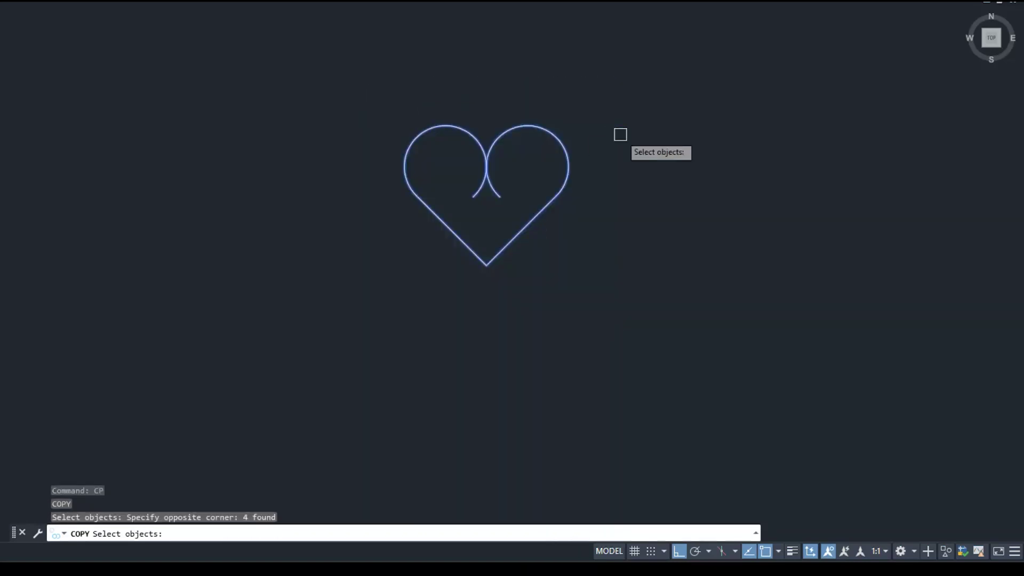
{"action": "key", "text": "Return"}
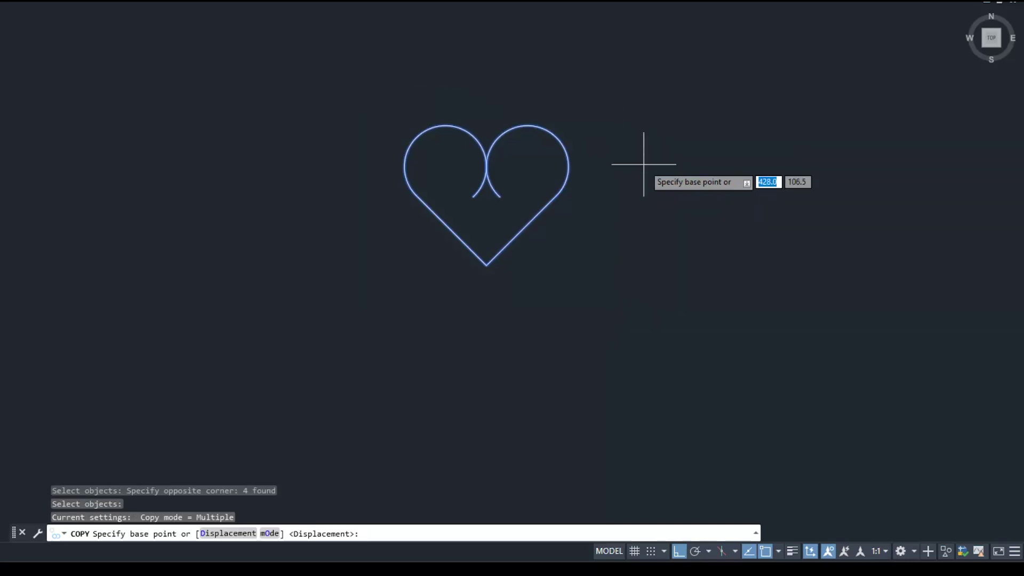
{"action": "left_click", "coordinate": [494, 168]}
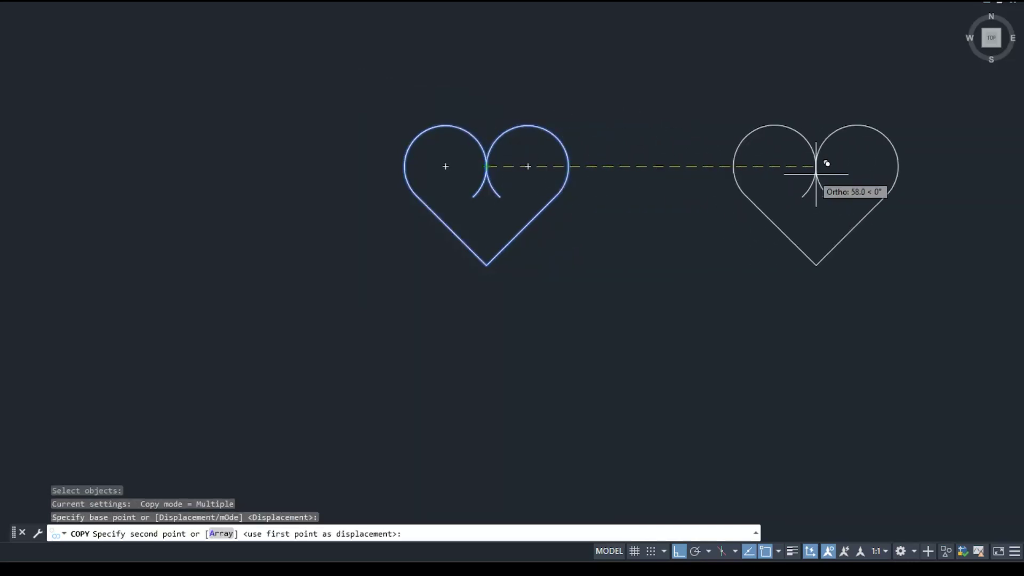
{"action": "left_click", "coordinate": [847, 166]}
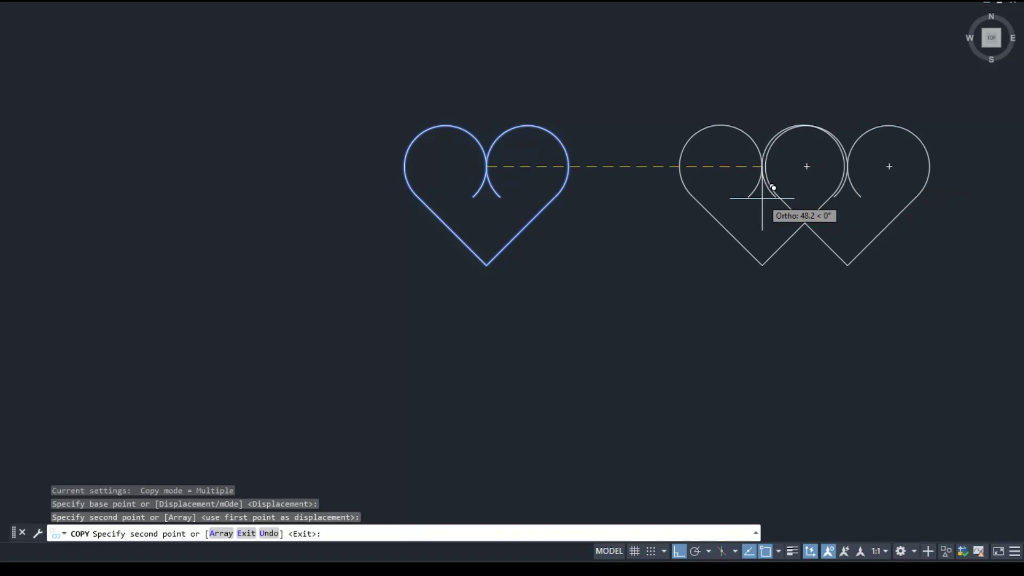
{"action": "key", "text": "Return"}
{"action": "scroll", "coordinate": [762, 198], "scroll_direction": "down", "scroll_amount": 2}
{"action": "scroll", "coordinate": [779, 200], "scroll_direction": "down", "scroll_amount": 2}
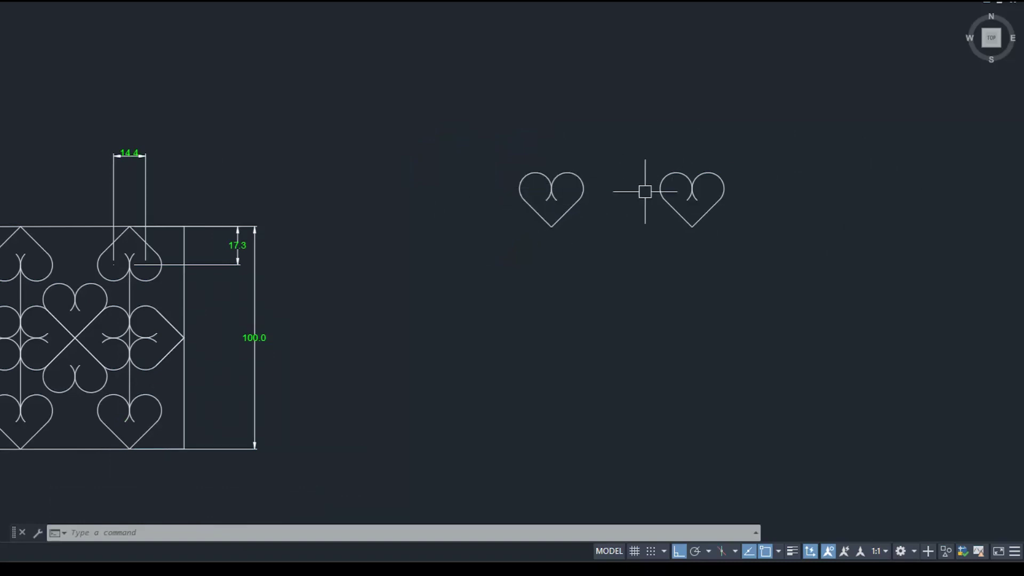
{"action": "scroll", "coordinate": [640, 195], "scroll_direction": "up", "scroll_amount": 1}
{"action": "scroll", "coordinate": [715, 213], "scroll_direction": "down", "scroll_amount": 1}
{"action": "scroll", "coordinate": [766, 171], "scroll_direction": "down", "scroll_amount": 2}
{"action": "scroll", "coordinate": [768, 165], "scroll_direction": "up", "scroll_amount": 2}
{"action": "scroll", "coordinate": [768, 165], "scroll_direction": "up", "scroll_amount": 2}
Draw a 100-unit vertical line upward from the copied heart's bottom tip
{"action": "key", "text": "Return"}
{"action": "left_click", "coordinate": [684, 315]}
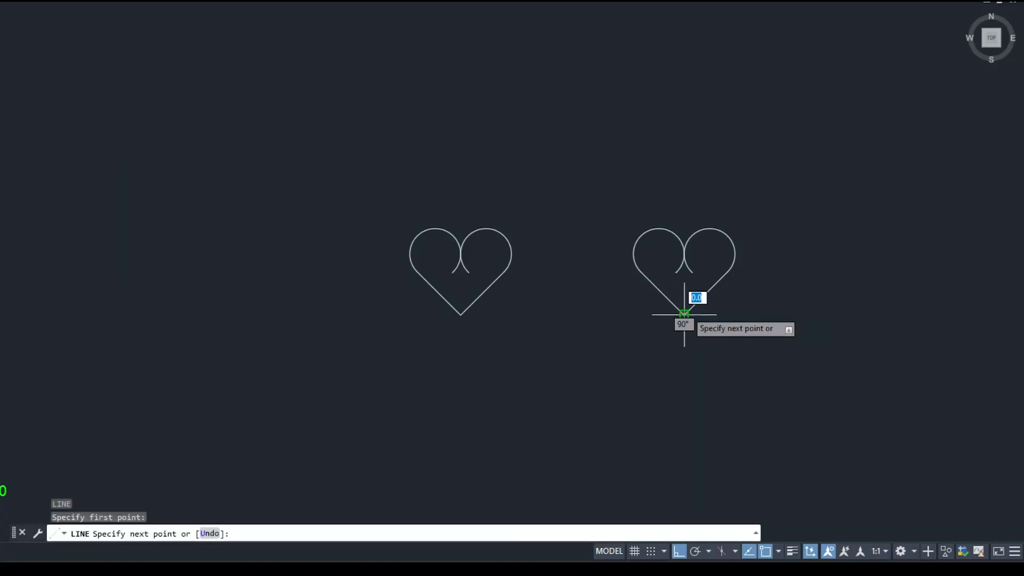
{"action": "type", "text": "1"}
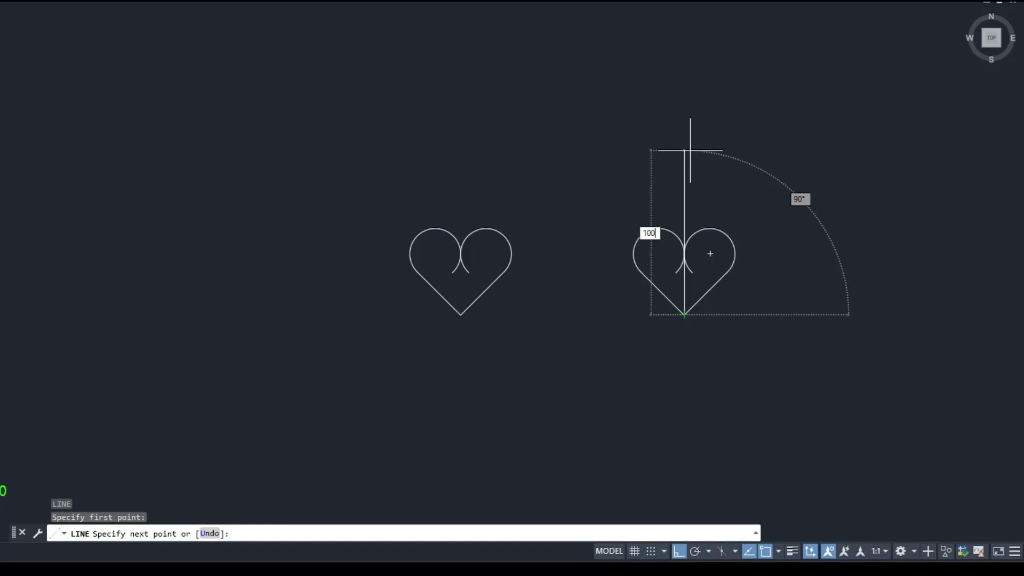
{"action": "key", "text": "Return"}
{"action": "scroll", "coordinate": [686, 149], "scroll_direction": "down", "scroll_amount": 8}
{"action": "scroll", "coordinate": [709, 115], "scroll_direction": "up", "scroll_amount": 2}
{"action": "scroll", "coordinate": [709, 116], "scroll_direction": "up", "scroll_amount": 2}
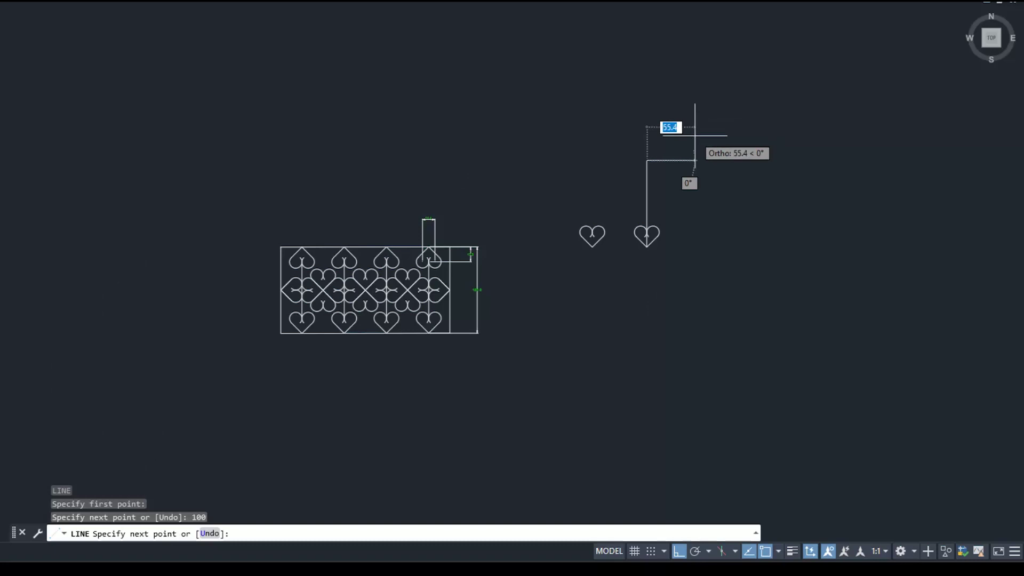
{"action": "key", "text": "Return"}
{"action": "scroll", "coordinate": [673, 201], "scroll_direction": "up", "scroll_amount": 2}
{"action": "scroll", "coordinate": [673, 199], "scroll_direction": "up", "scroll_amount": 2}
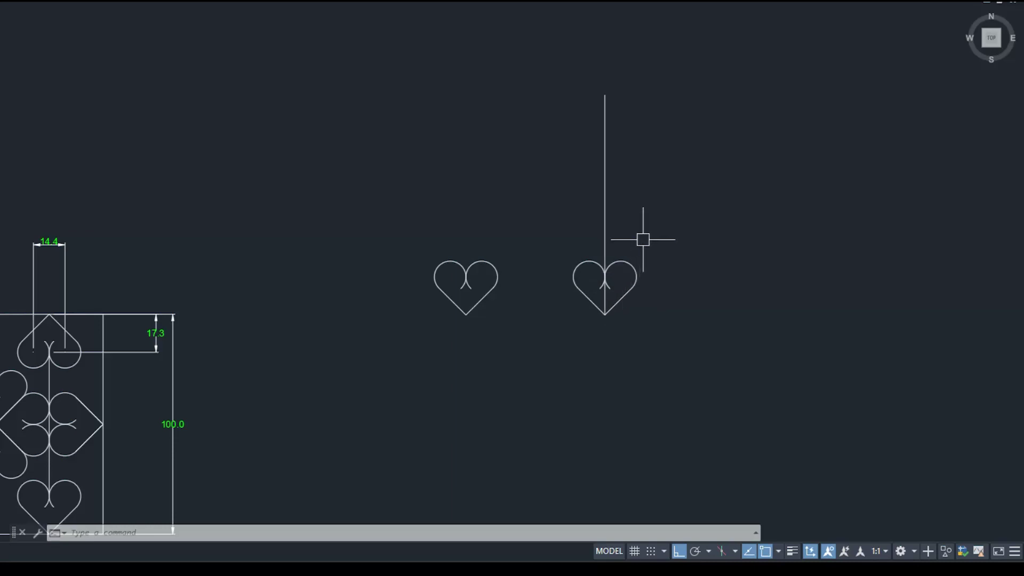
Mirror the right heart about a horizontal line on the stem, keeping the original
{"action": "type", "text": "MI"}
{"action": "key", "text": "Return"}
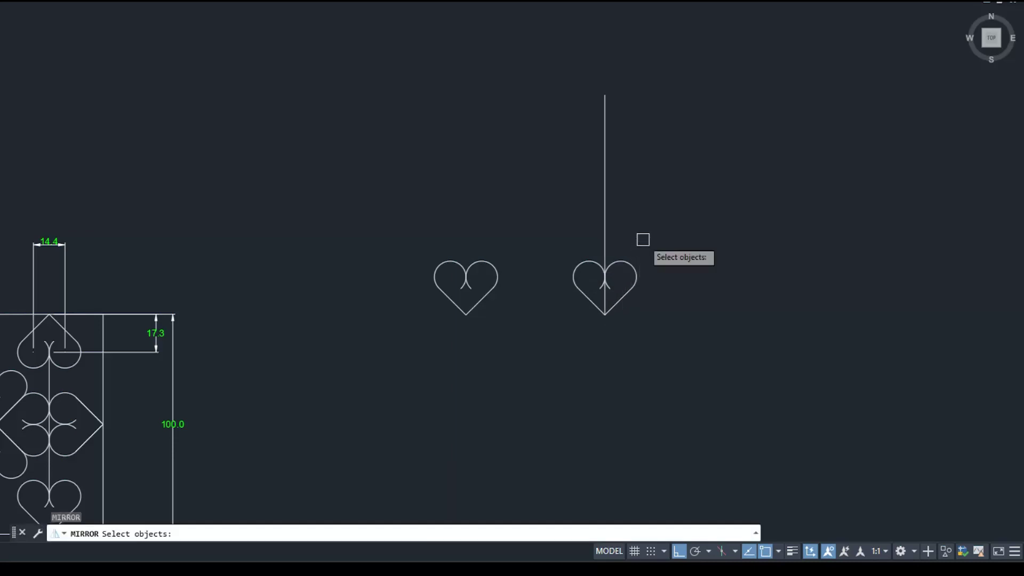
{"action": "left_click", "coordinate": [553, 240]}
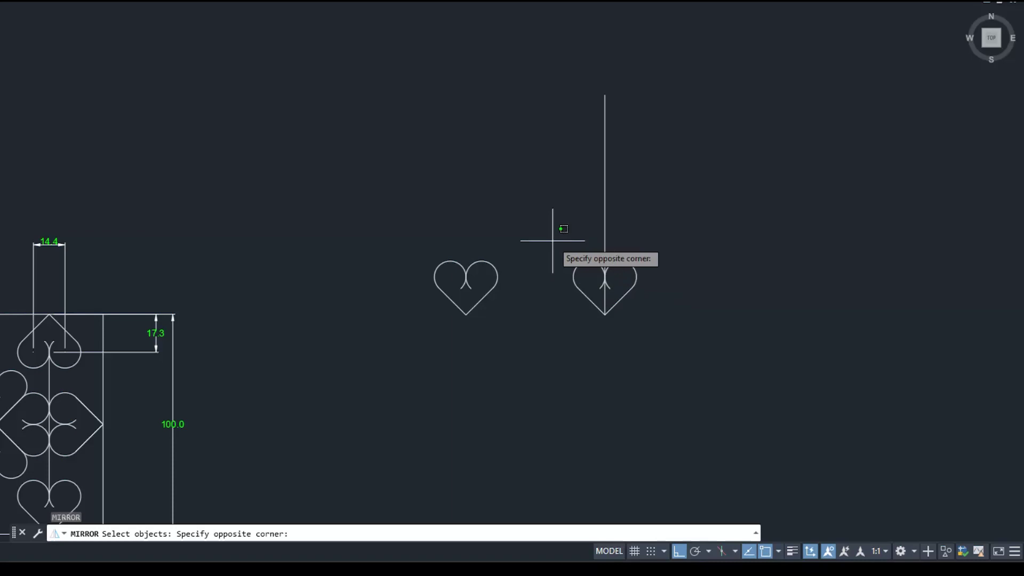
{"action": "left_click", "coordinate": [644, 317]}
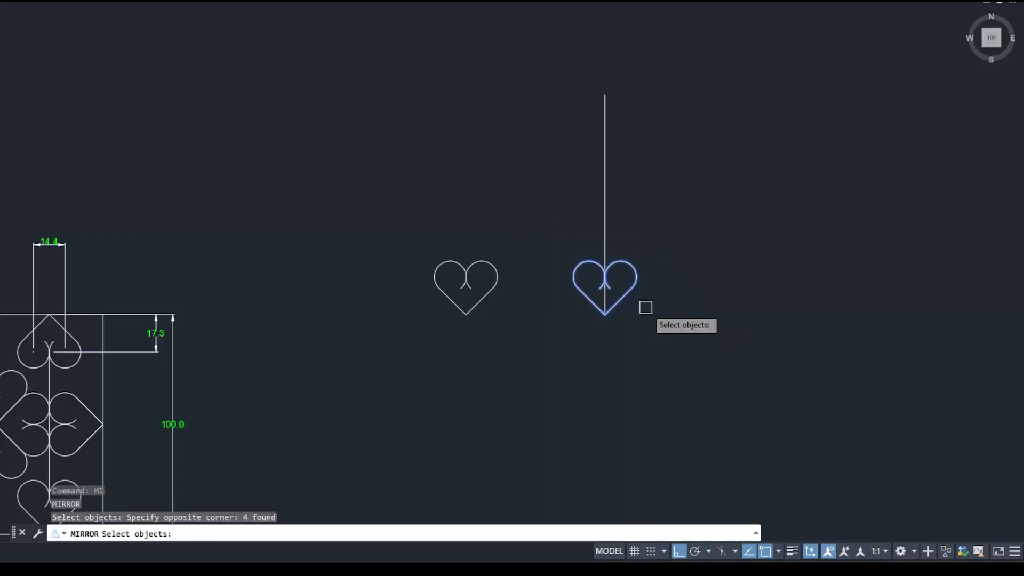
{"action": "key", "text": "Return"}
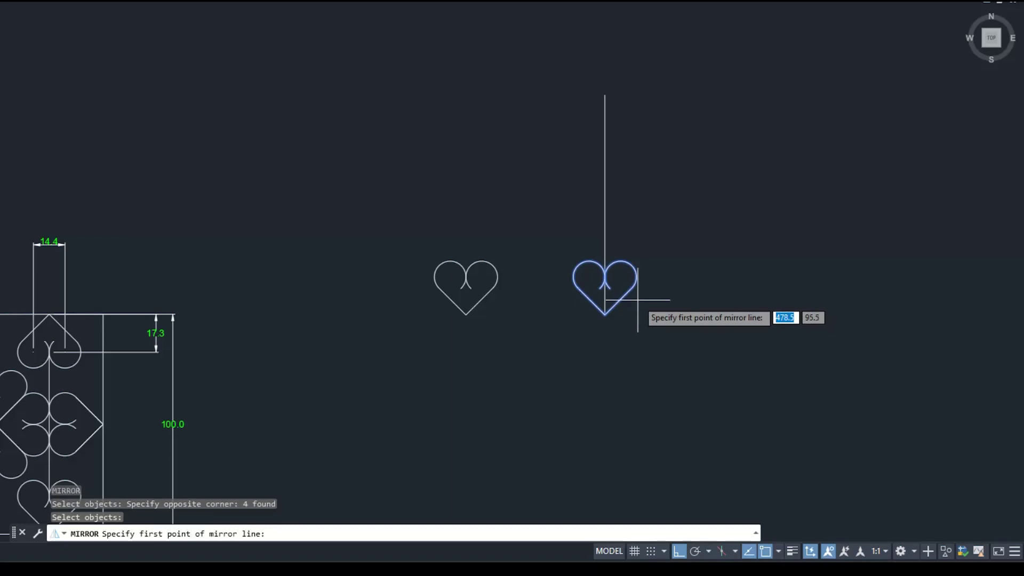
{"action": "left_click", "coordinate": [605, 204]}
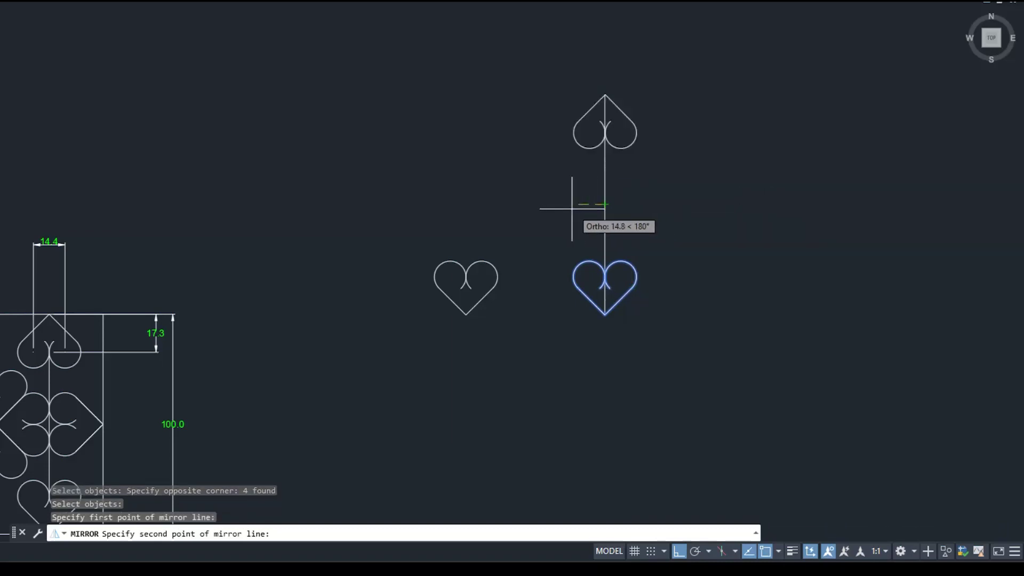
{"action": "left_click", "coordinate": [572, 209]}
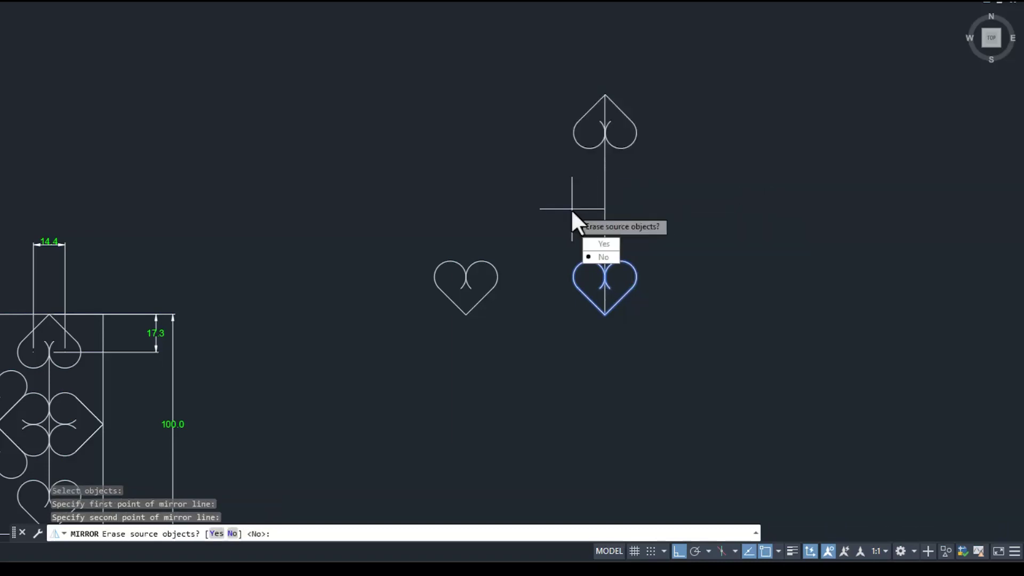
{"action": "left_click", "coordinate": [599, 257]}
{"action": "scroll", "coordinate": [668, 149], "scroll_direction": "up", "scroll_amount": 2}
{"action": "key", "text": "Return"}
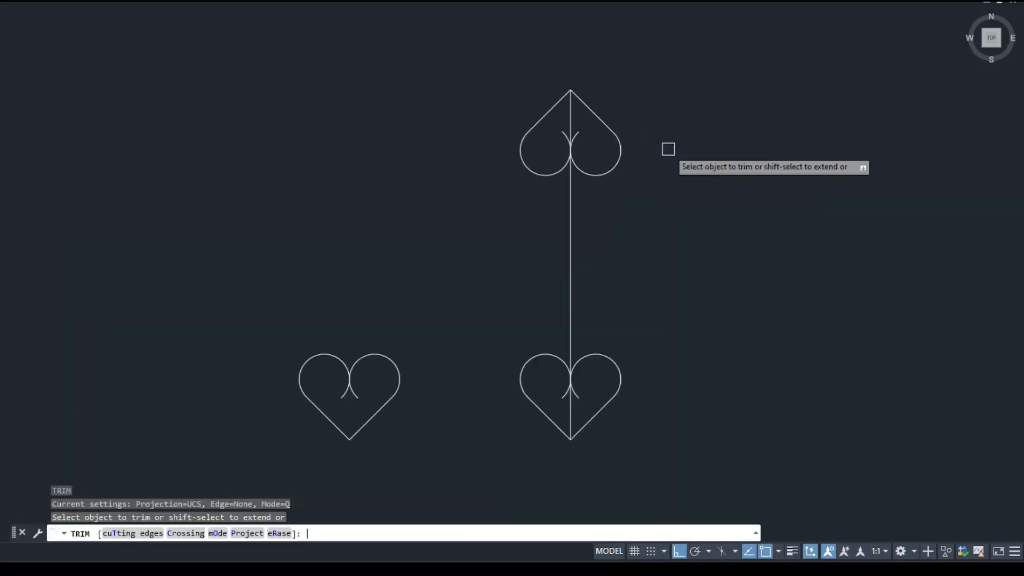
Trim the vertical stem's segments lying inside the upper and lower hearts
{"action": "left_click", "coordinate": [668, 148]}
{"action": "left_click", "coordinate": [571, 416]}
{"action": "key", "text": "Escape"}
{"action": "scroll", "coordinate": [451, 254], "scroll_direction": "down", "scroll_amount": 2}
{"action": "type", "text": "AR"}
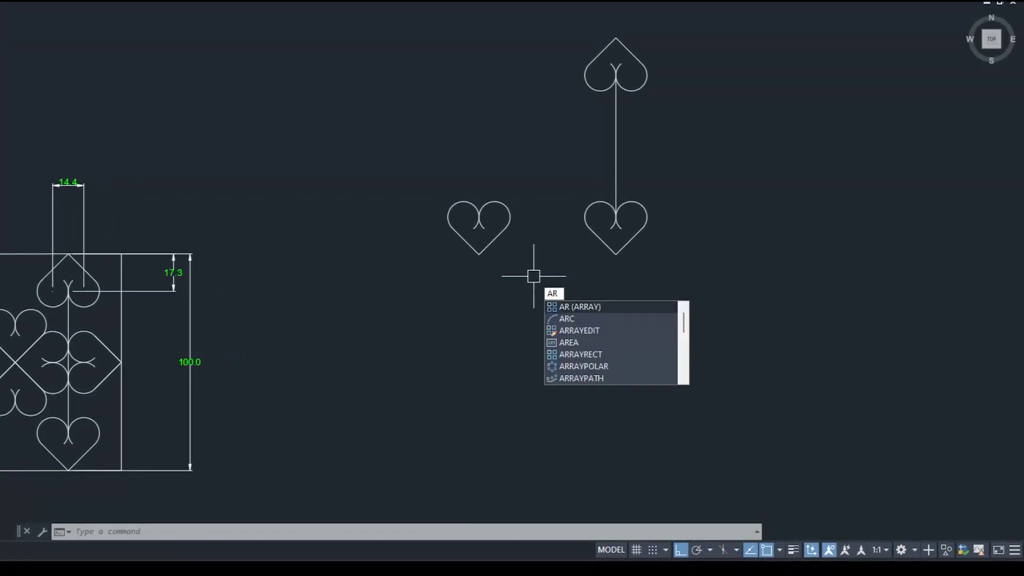
Polar-array the left heart into 4 copies around its bottom point, forming a four-heart flower
{"action": "key", "text": "Return"}
{"action": "left_click", "coordinate": [541, 271]}
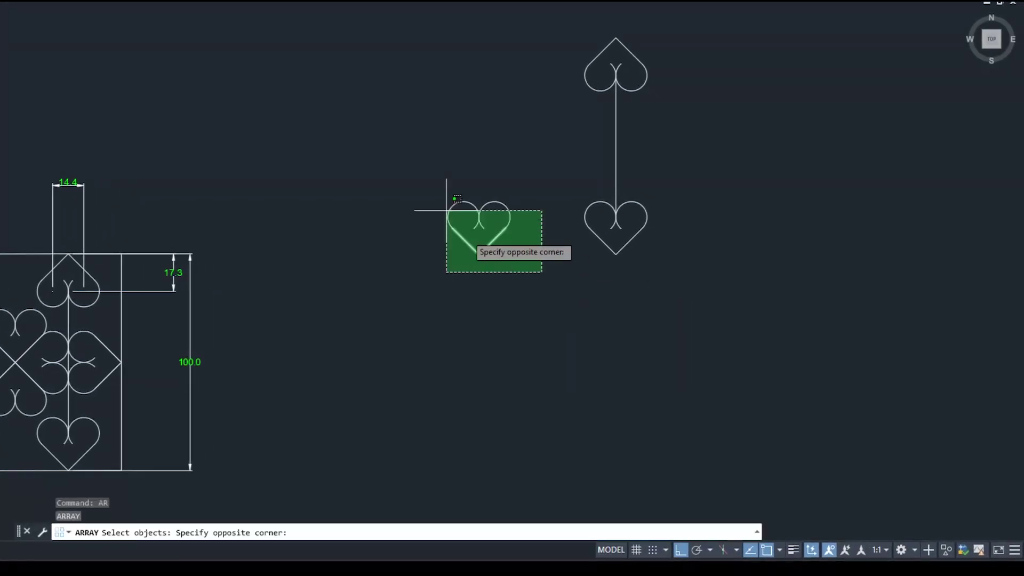
{"action": "left_click", "coordinate": [414, 154]}
{"action": "key", "text": "Return"}
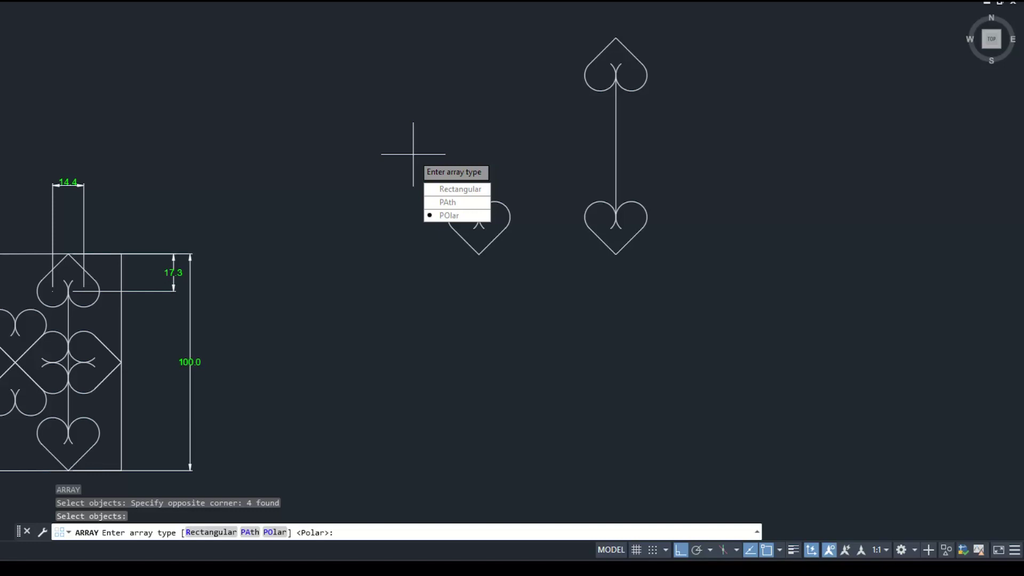
{"action": "left_click", "coordinate": [456, 216]}
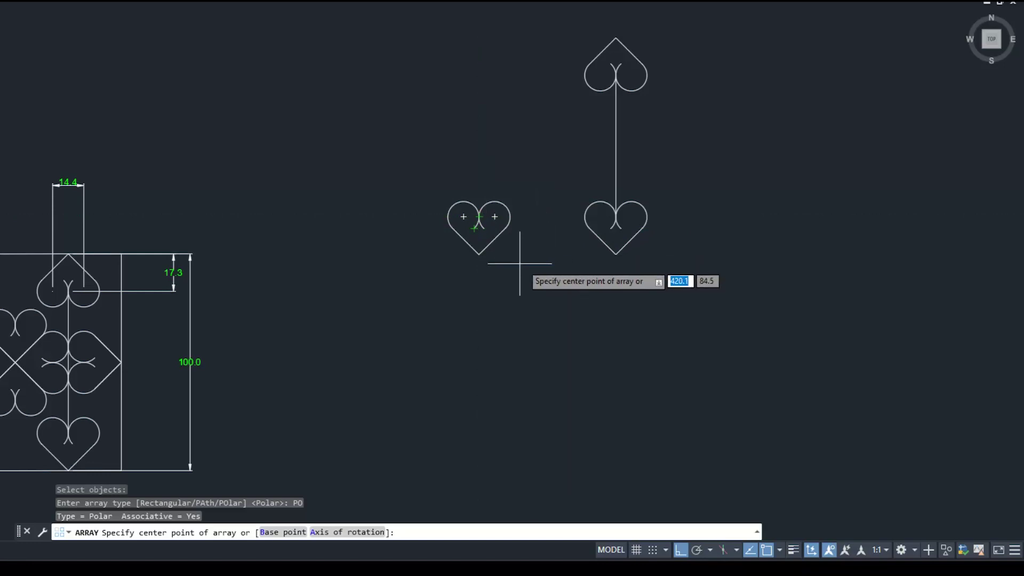
{"action": "left_click", "coordinate": [491, 262]}
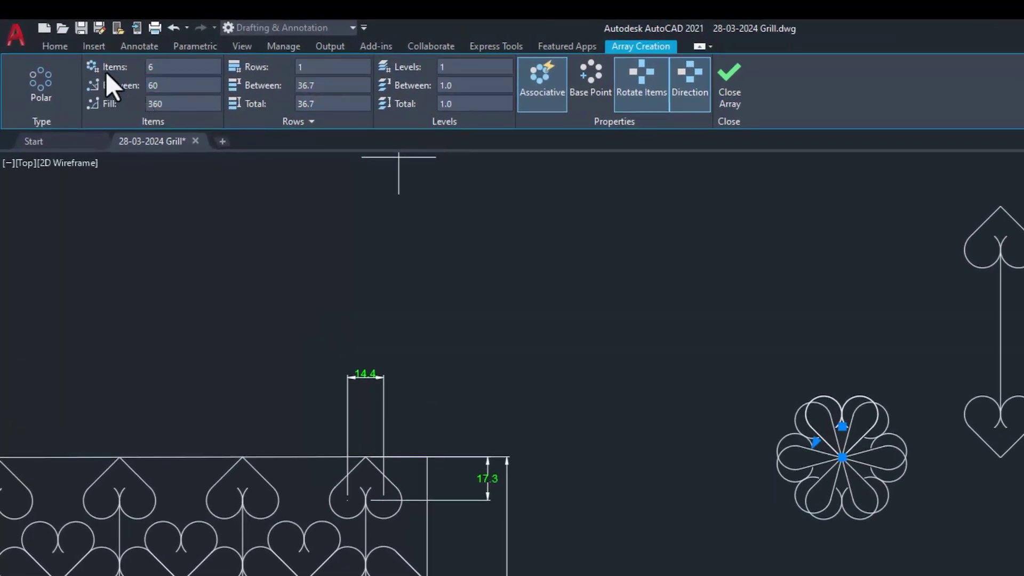
{"action": "left_click", "coordinate": [169, 68]}
{"action": "left_click", "coordinate": [729, 91]}
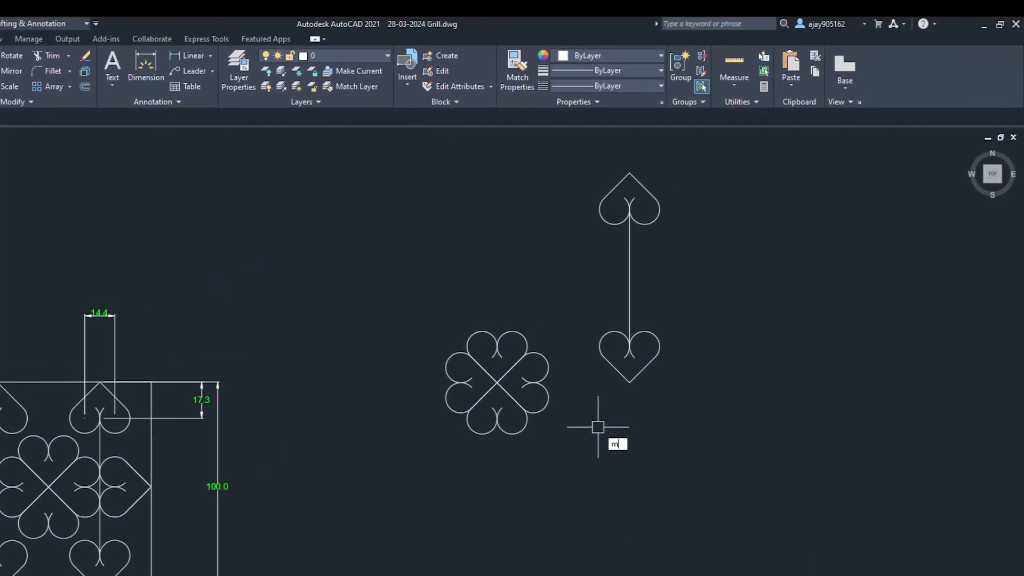
Move the four-heart flower from its left quadrant onto the vertical stem's midpoint
{"action": "key", "text": "Return"}
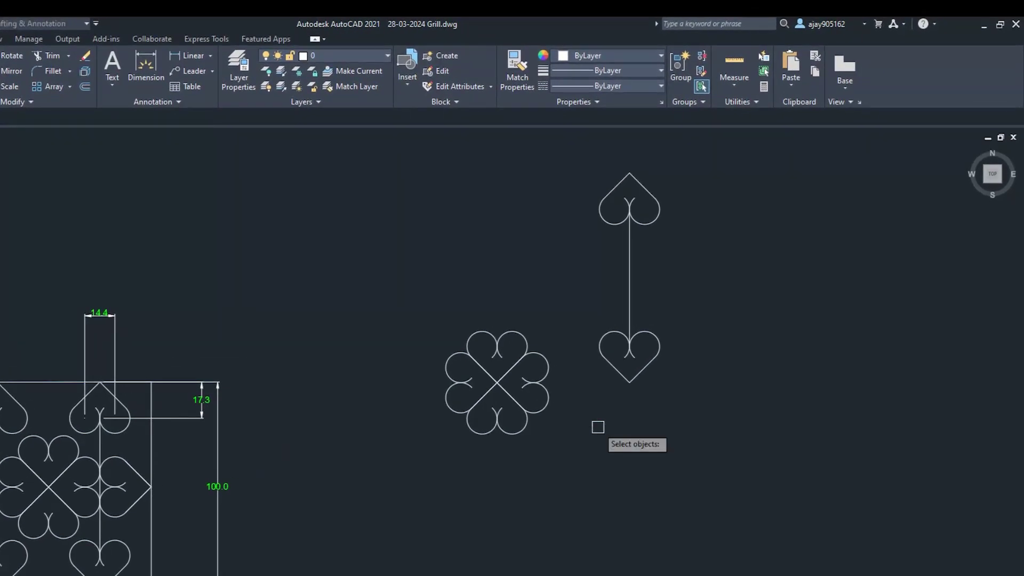
{"action": "left_click_drag", "start_coordinate": [587, 439], "coordinate": [404, 293]}
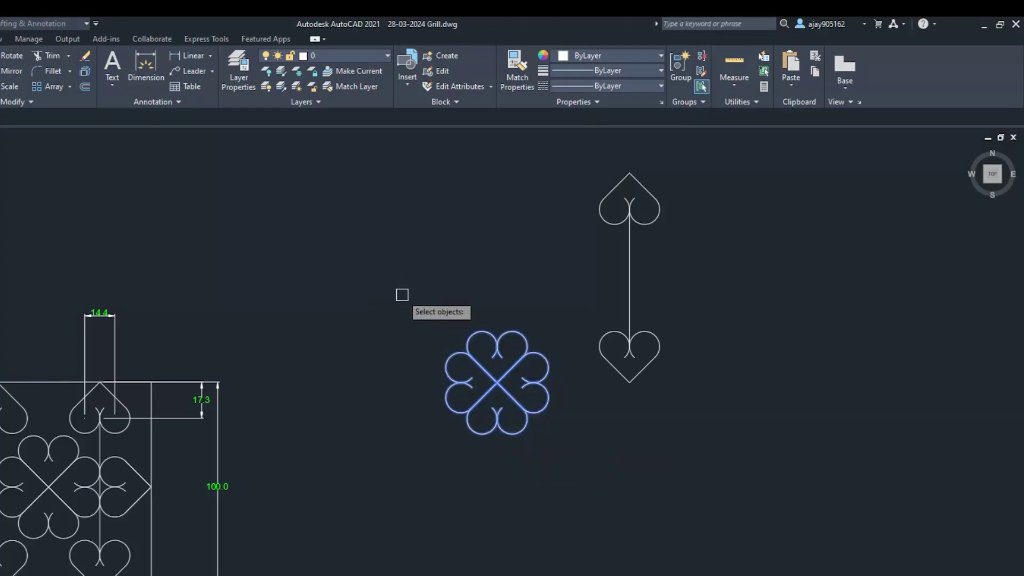
{"action": "key", "text": "Return"}
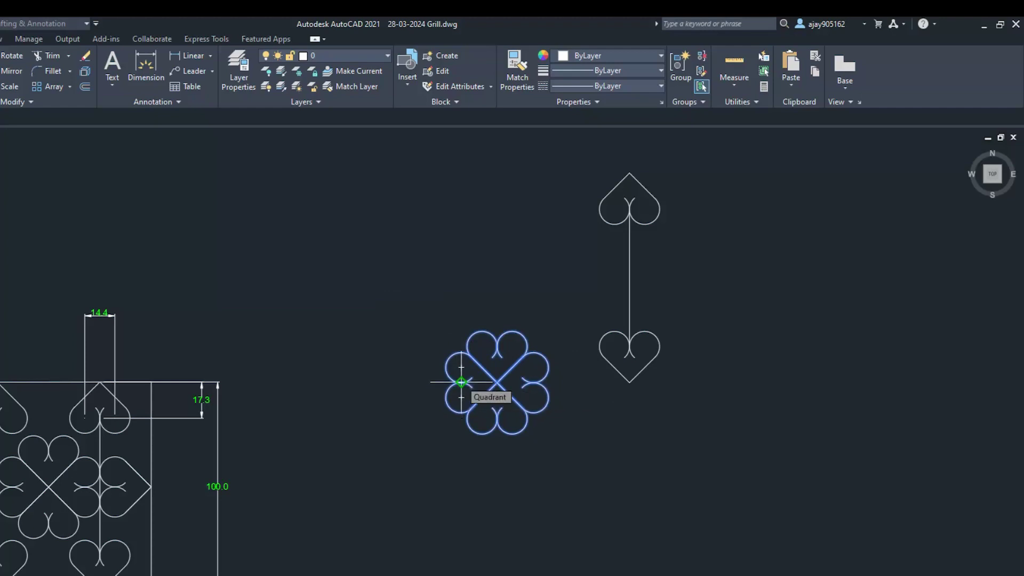
{"action": "left_click", "coordinate": [462, 382]}
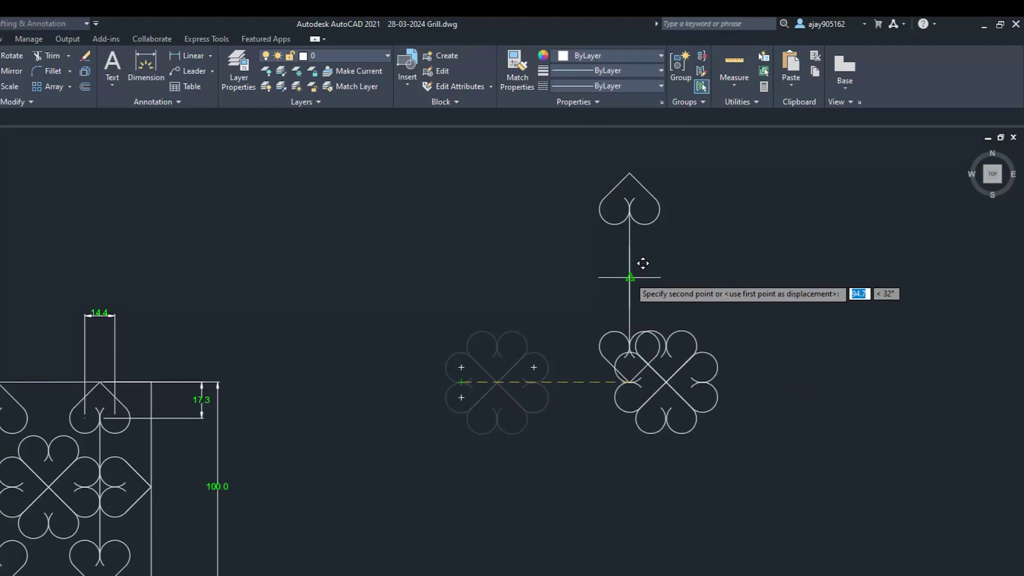
{"action": "left_click", "coordinate": [630, 277]}
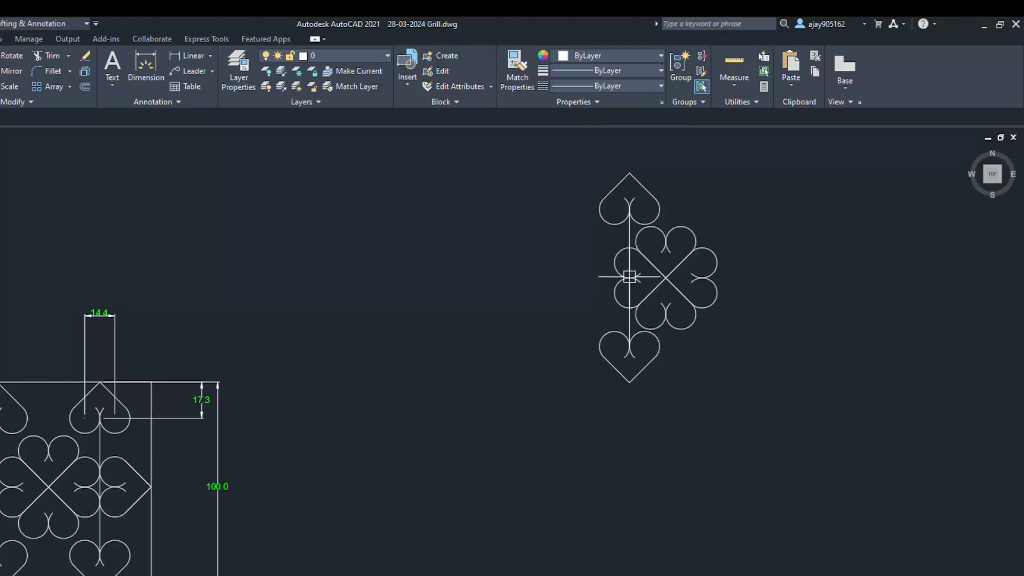
{"action": "middle_click_drag", "start_coordinate": [782, 330], "coordinate": [649, 382]}
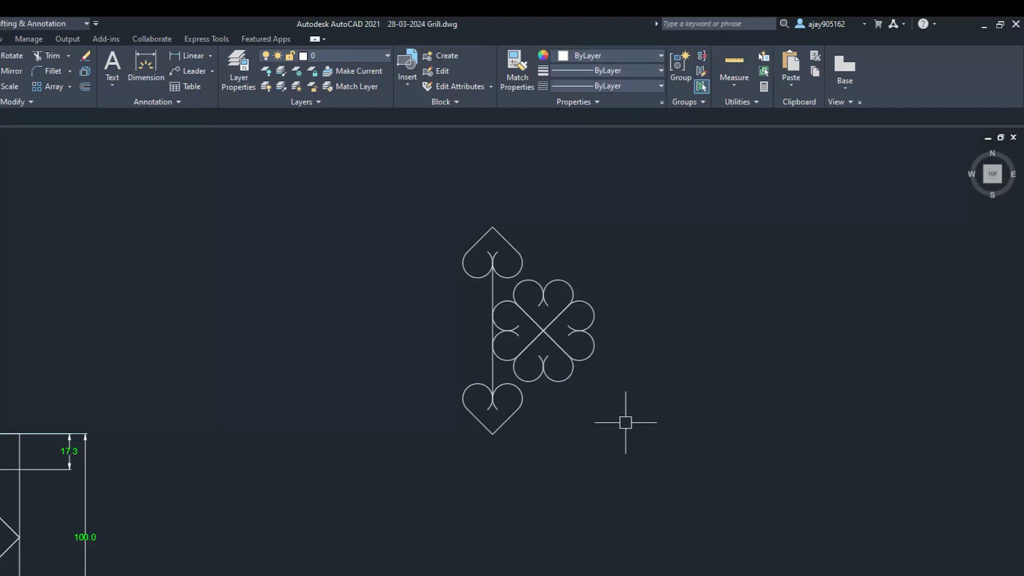
{"action": "type", "text": "CP"}
Copy the stem-and-flower ornament three times to the right at equal spacing
{"action": "key", "text": "Return"}
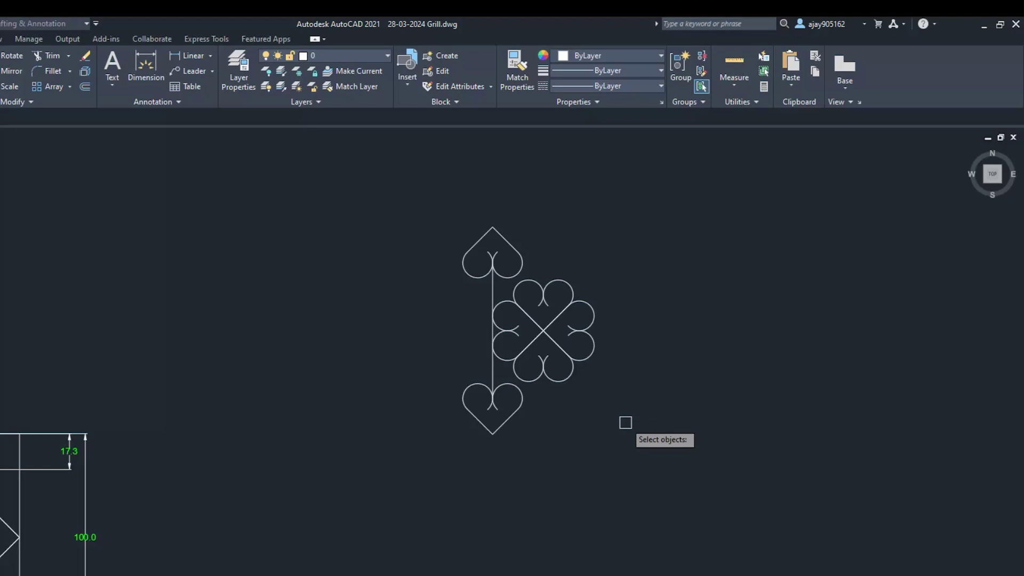
{"action": "left_click", "coordinate": [690, 480]}
{"action": "left_click", "coordinate": [429, 173]}
{"action": "key", "text": "Return"}
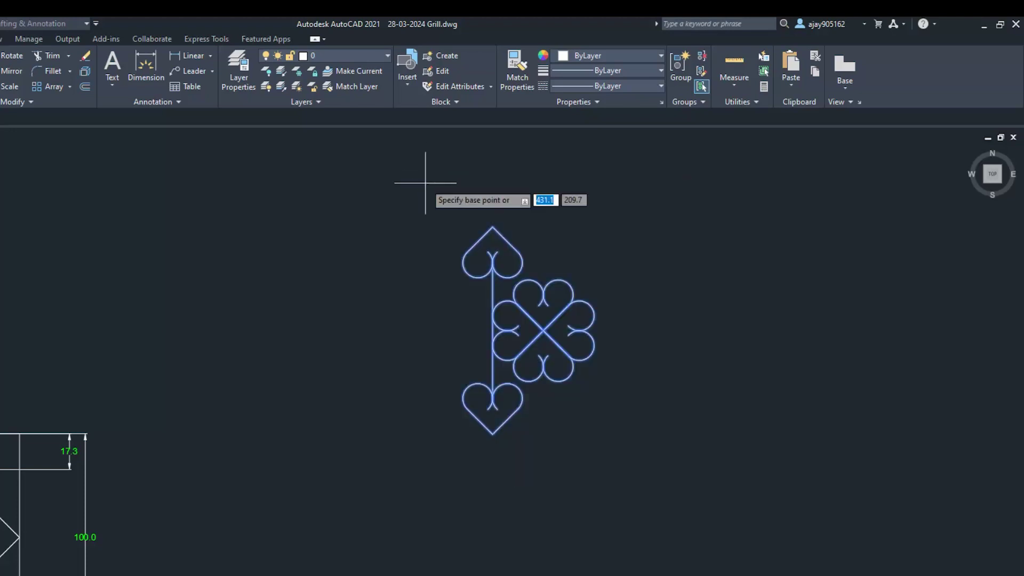
{"action": "left_click", "coordinate": [493, 315]}
{"action": "left_click", "coordinate": [594, 315]}
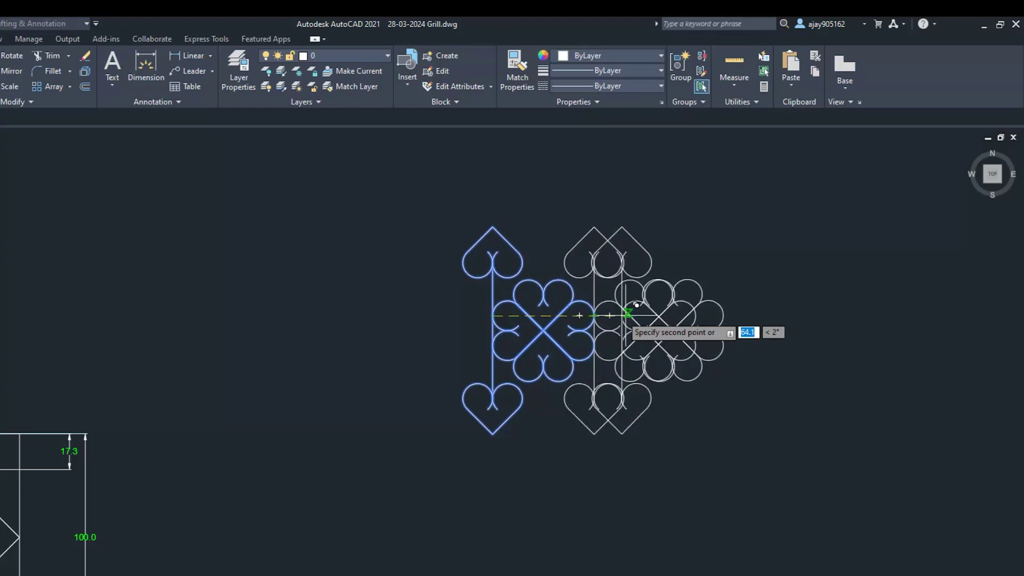
{"action": "left_click", "coordinate": [696, 315]}
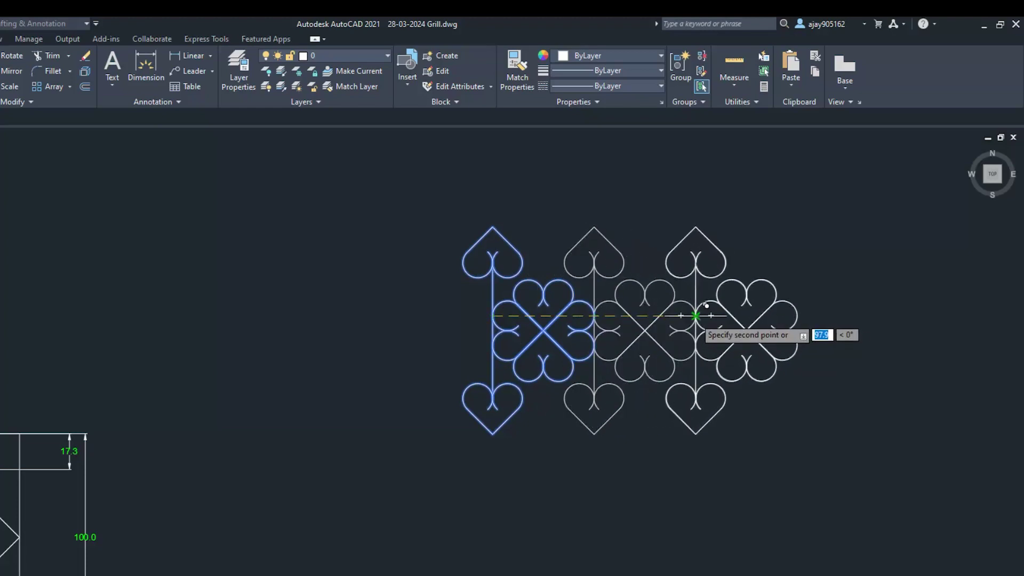
{"action": "left_click", "coordinate": [797, 315]}
{"action": "key", "text": "Escape"}
{"action": "scroll", "coordinate": [880, 339], "scroll_direction": "down", "scroll_amount": 3}
{"action": "scroll", "coordinate": [796, 288], "scroll_direction": "up", "scroll_amount": 2}
{"action": "scroll", "coordinate": [755, 303], "scroll_direction": "up", "scroll_amount": 1}
{"action": "type", "text": "X"}
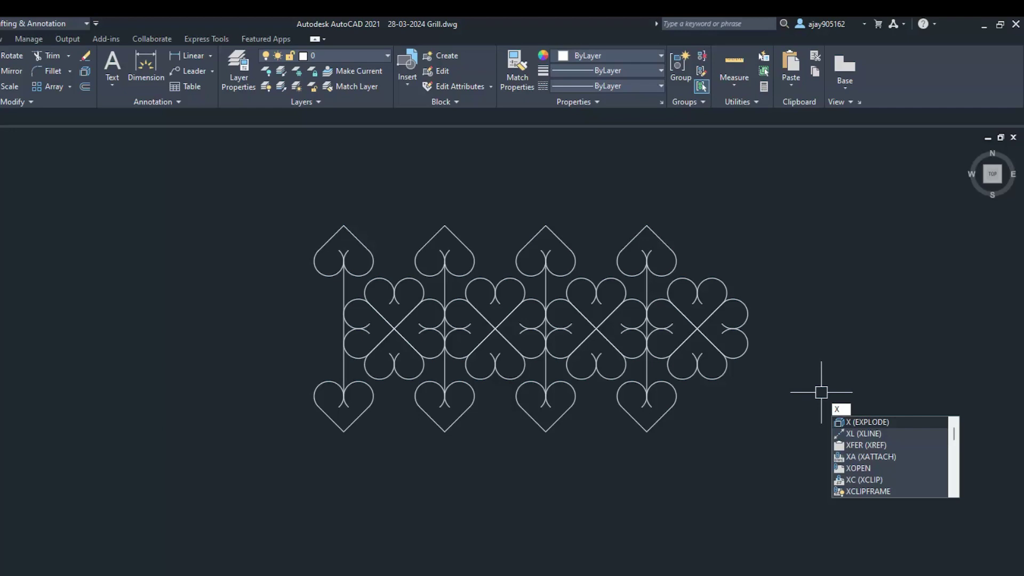
Delete the rightmost flower's outer curves and the leftover small arc
{"action": "key", "text": "Return"}
{"action": "left_click", "coordinate": [750, 398]}
{"action": "left_click", "coordinate": [696, 262]}
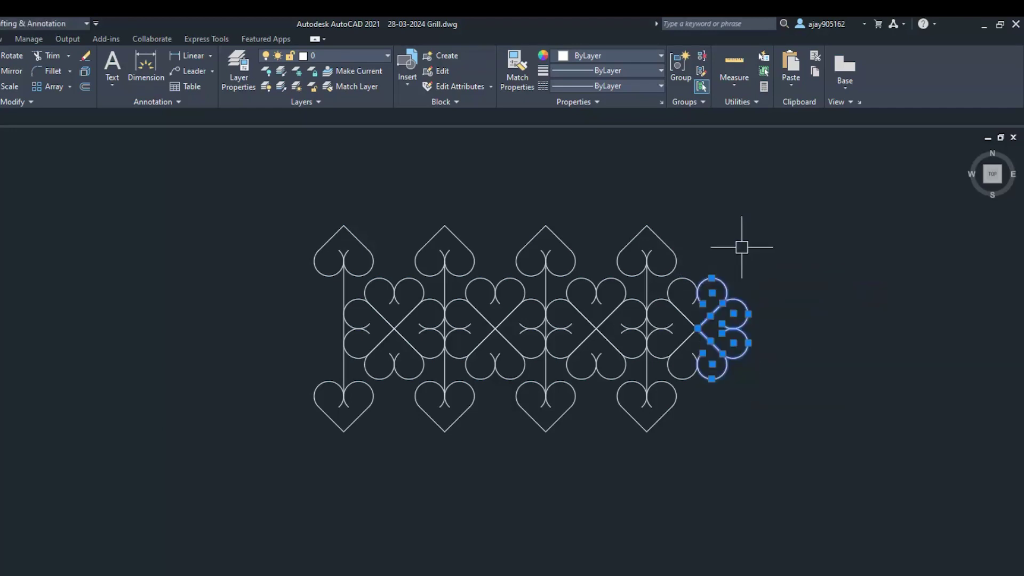
{"action": "key", "text": "Delete"}
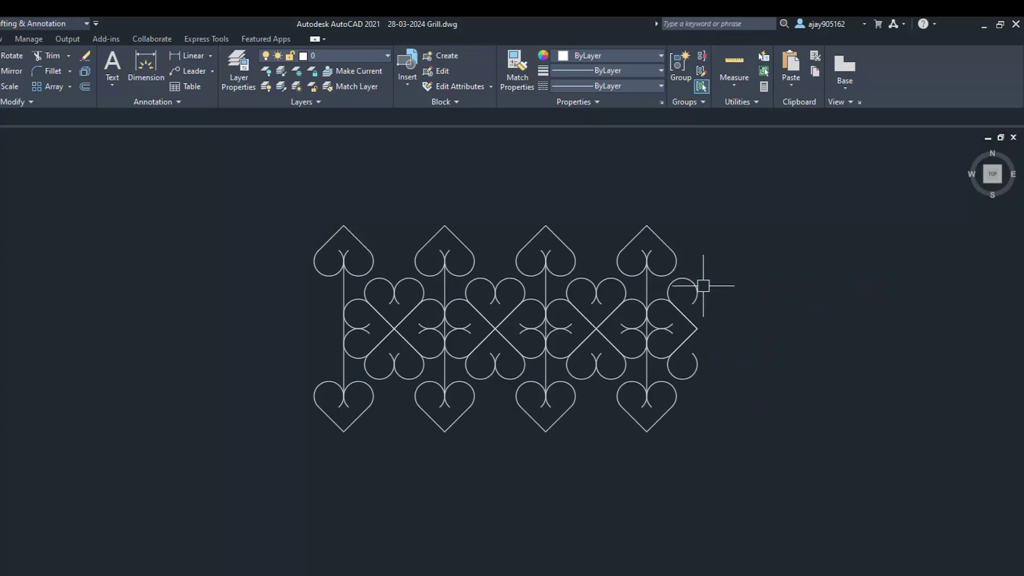
{"action": "left_click", "coordinate": [697, 284]}
{"action": "key", "text": "Delete"}
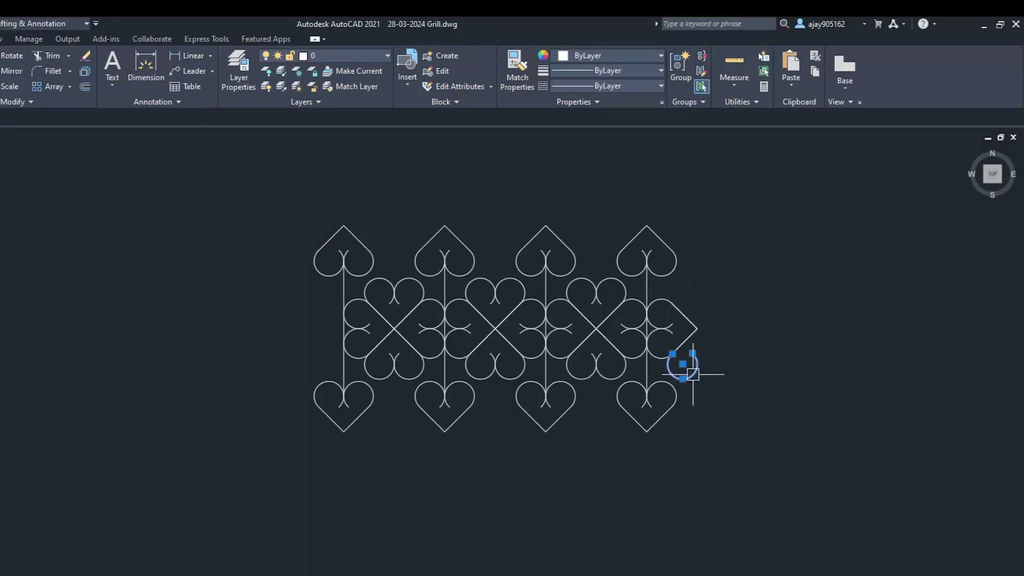
{"action": "scroll", "coordinate": [712, 336], "scroll_direction": "up", "scroll_amount": 2}
{"action": "type", "text": "mi"}
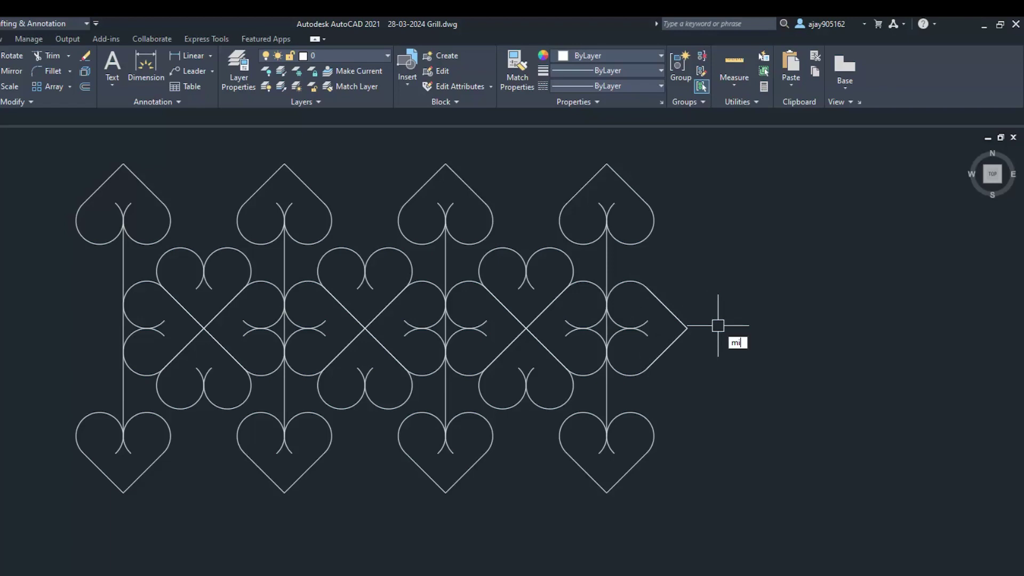
{"action": "key", "text": "Return"}
Mirror the right-end half-flower leftward about a vertical line through the central heart tip, keeping the original
{"action": "left_click", "coordinate": [721, 391]}
{"action": "left_click", "coordinate": [638, 294]}
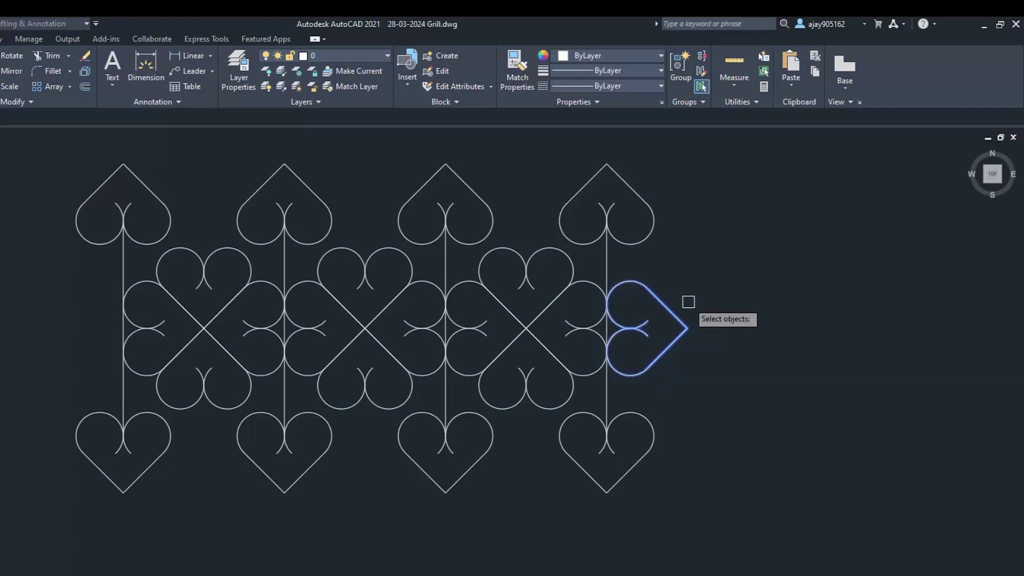
{"action": "key", "text": "Return"}
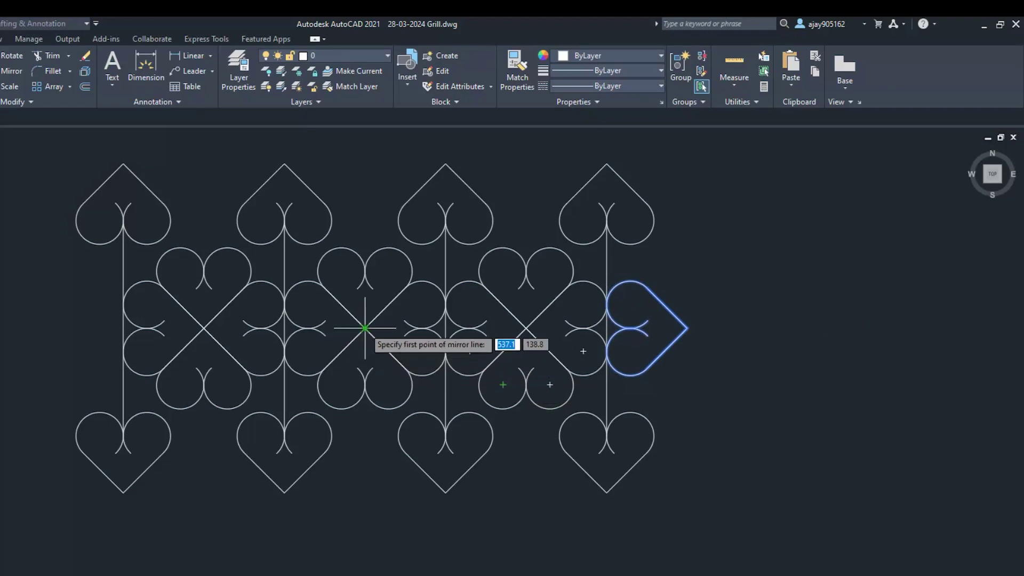
{"action": "left_click", "coordinate": [365, 328]}
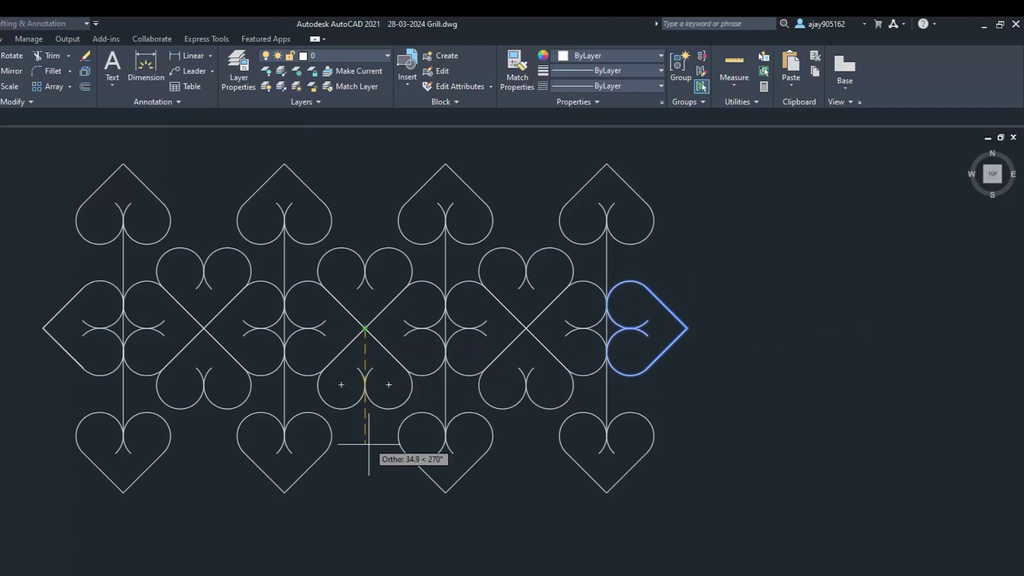
{"action": "left_click", "coordinate": [368, 462]}
{"action": "left_click", "coordinate": [397, 509]}
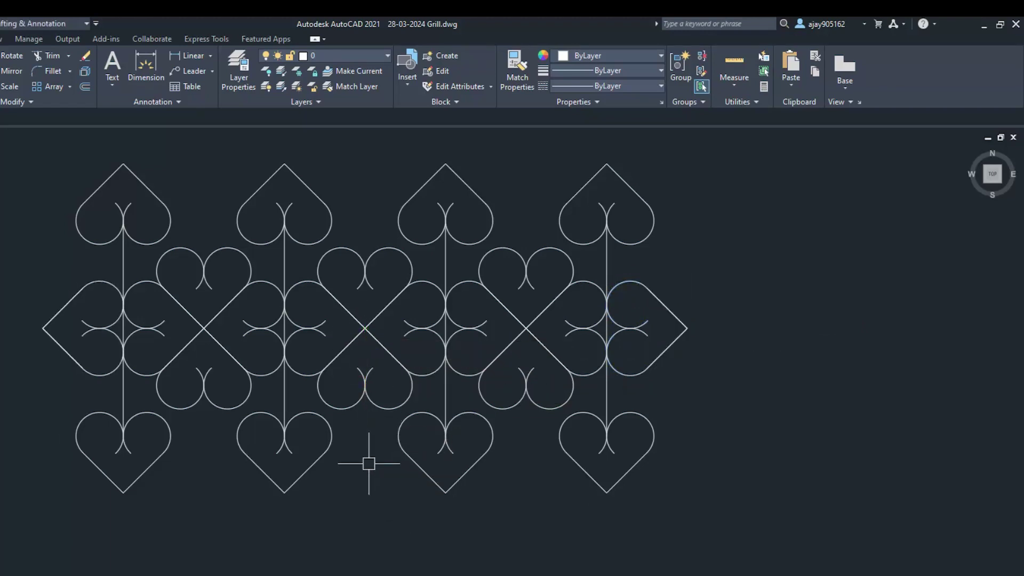
{"action": "scroll", "coordinate": [528, 400], "scroll_direction": "down", "scroll_amount": 4}
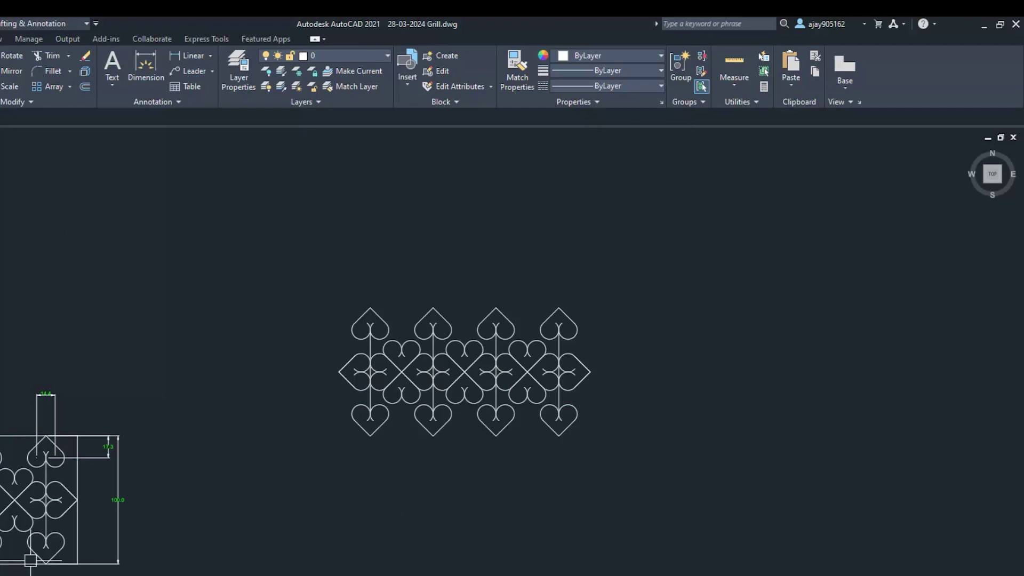
{"action": "scroll", "coordinate": [491, 449], "scroll_direction": "up", "scroll_amount": 2}
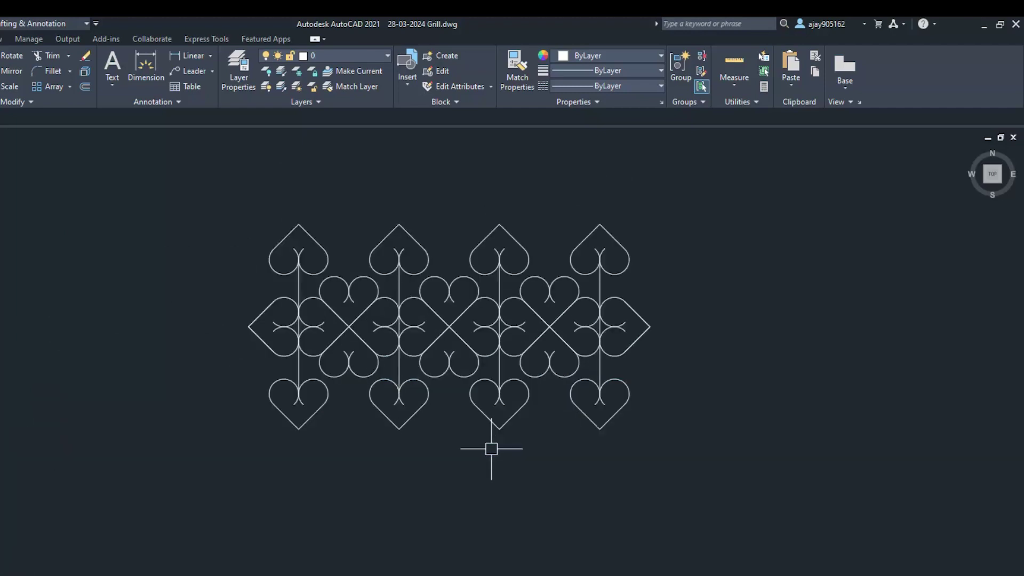
Draw horizontal construction lines through the bottom and top heart tips
{"action": "type", "text": "XL"}
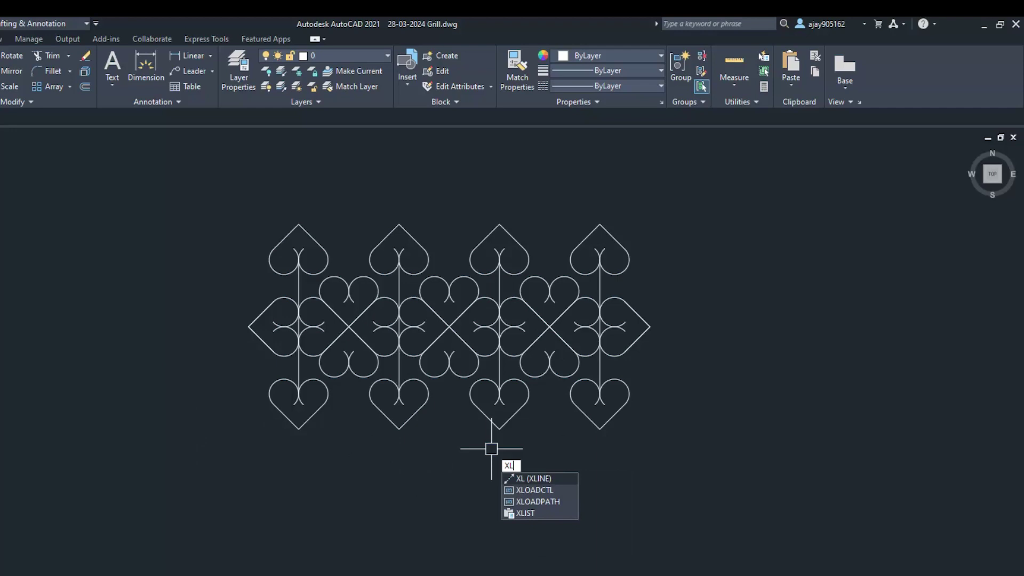
{"action": "key", "text": "Return"}
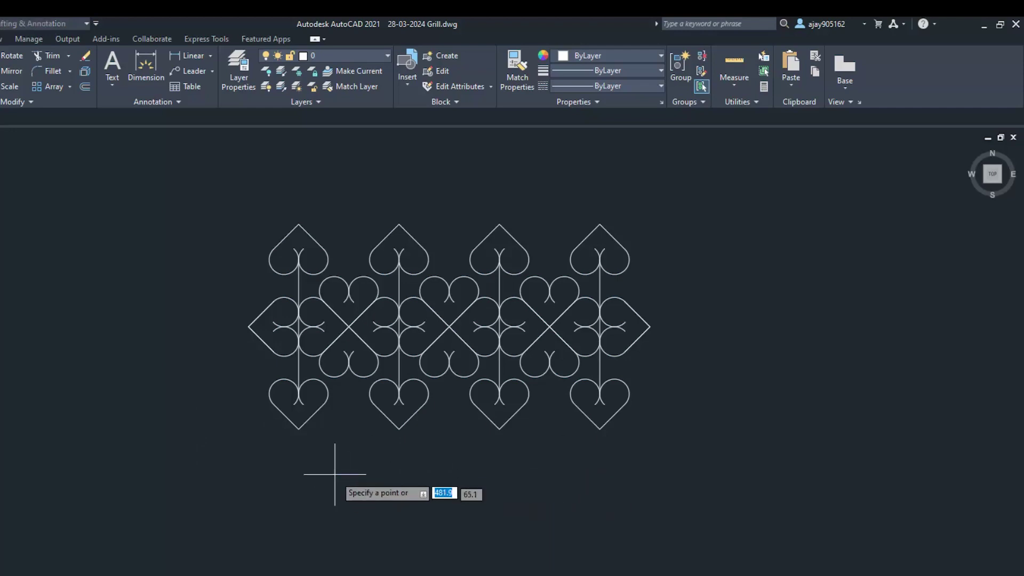
{"action": "left_click", "coordinate": [300, 428]}
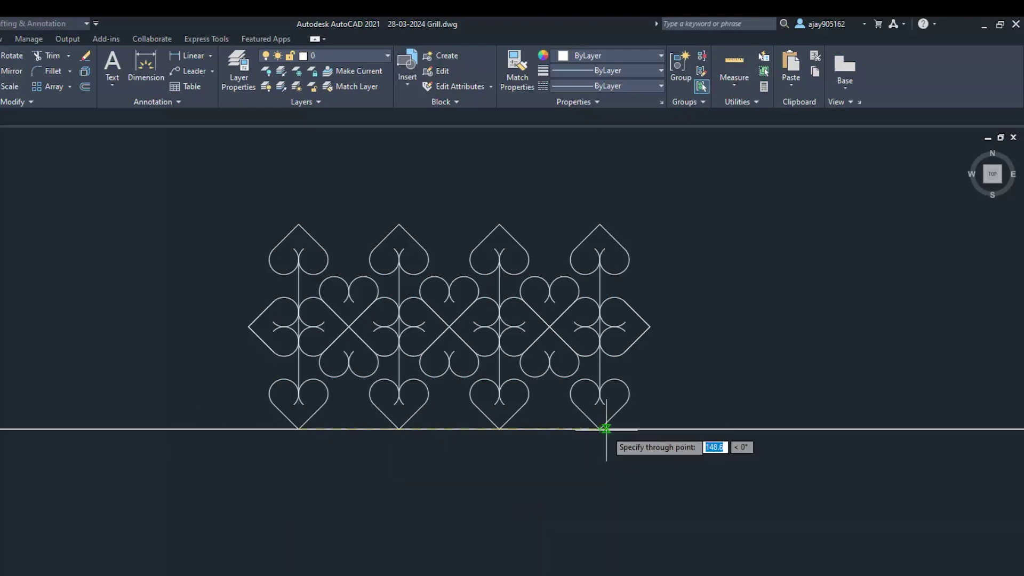
{"action": "left_click", "coordinate": [704, 459]}
{"action": "key", "text": "Escape"}
{"action": "scroll", "coordinate": [685, 266], "scroll_direction": "down", "scroll_amount": 1}
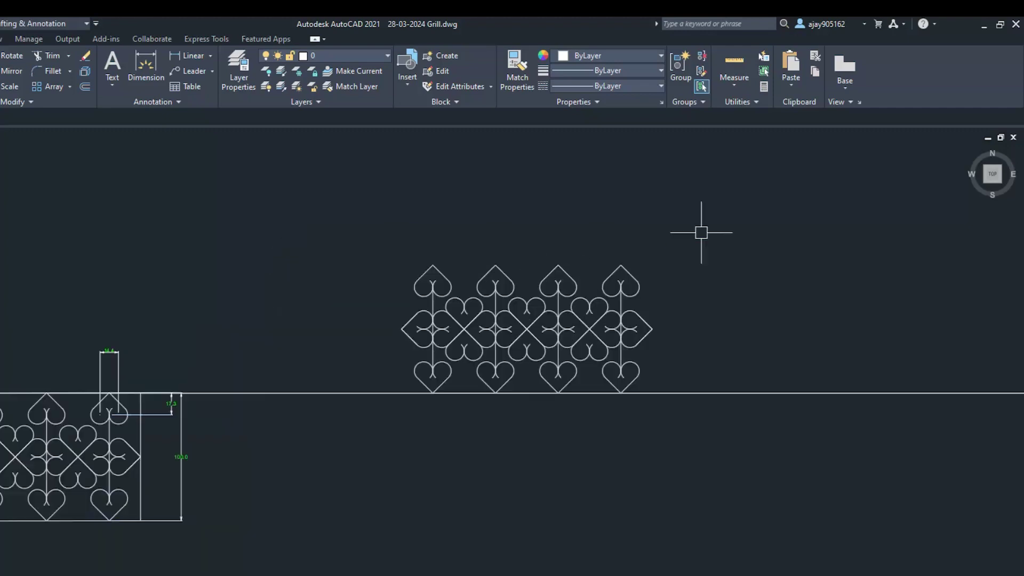
{"action": "scroll", "coordinate": [693, 230], "scroll_direction": "up", "scroll_amount": 1}
{"action": "key", "text": "Return"}
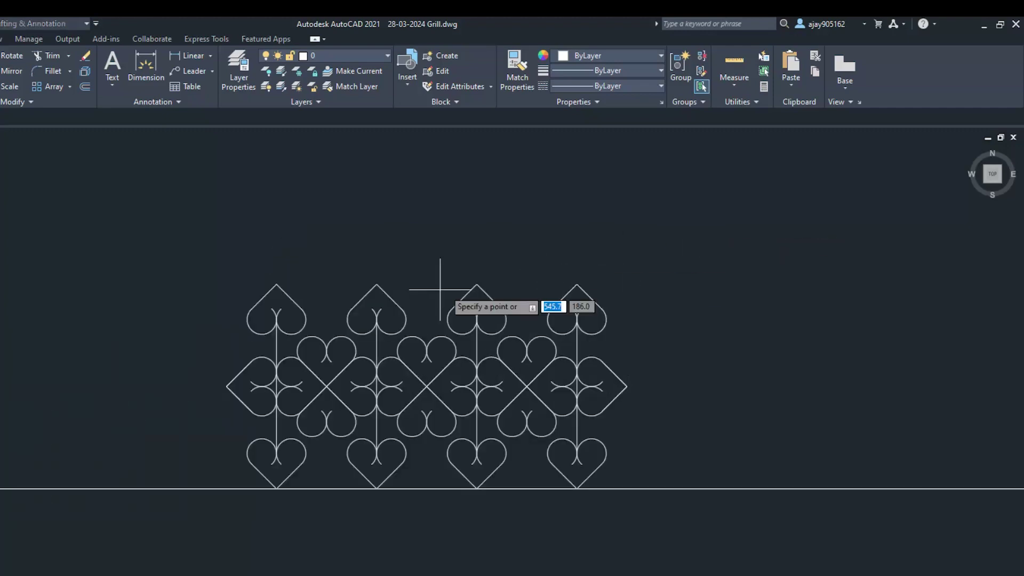
{"action": "left_click", "coordinate": [276, 284]}
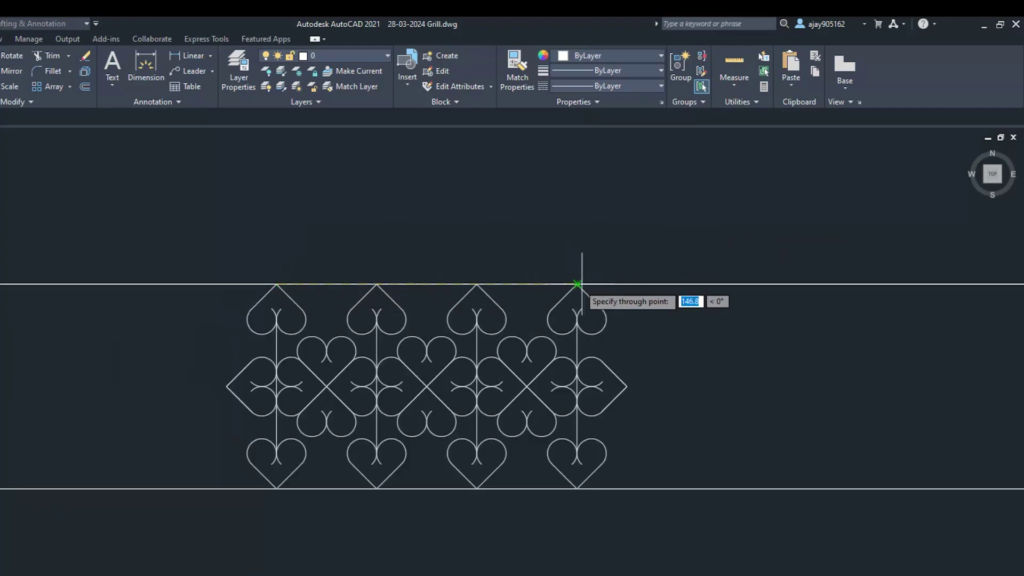
{"action": "right_click", "coordinate": [624, 255]}
Draw vertical construction lines through the right and left diamond tips
{"action": "left_click", "coordinate": [662, 263]}
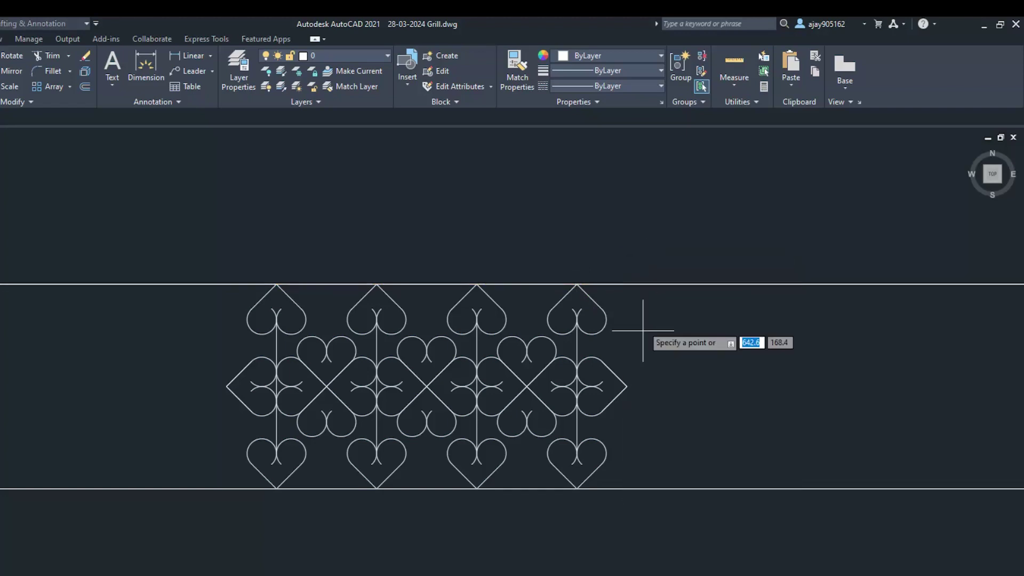
{"action": "left_click", "coordinate": [627, 385]}
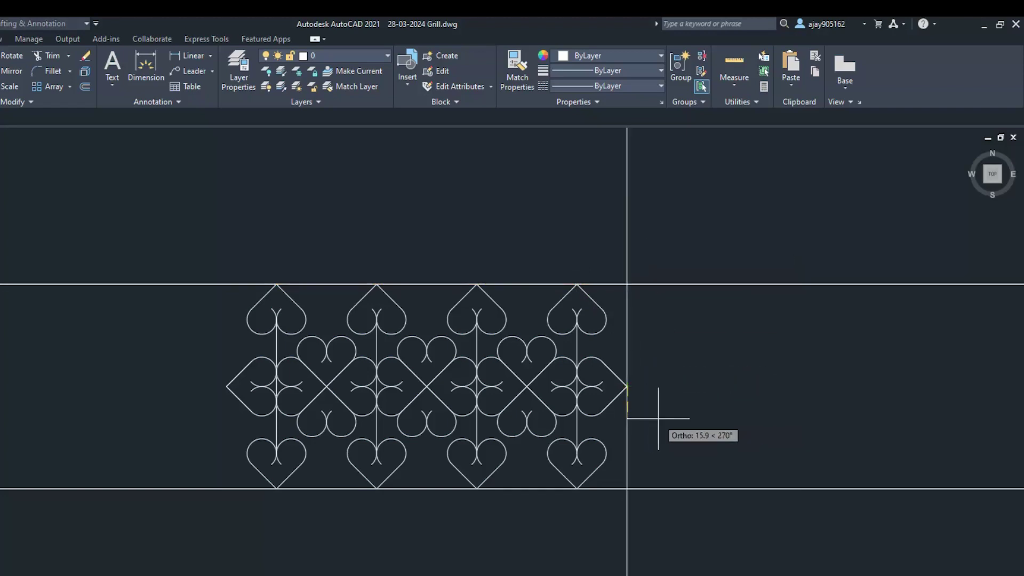
{"action": "left_click", "coordinate": [659, 418]}
{"action": "key", "text": "Return"}
{"action": "right_click", "coordinate": [343, 221]}
{"action": "left_click", "coordinate": [374, 229]}
{"action": "left_click", "coordinate": [227, 386]}
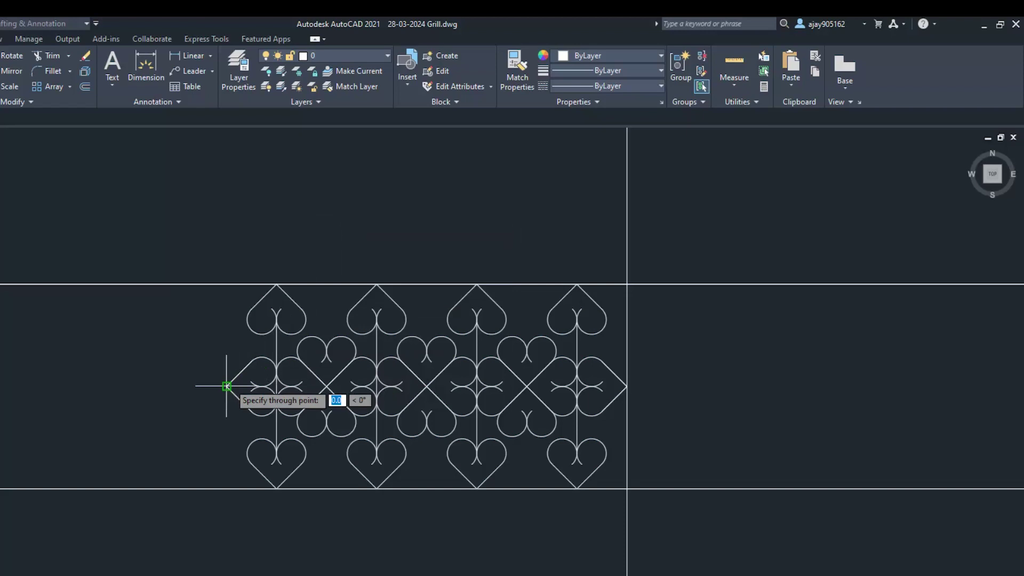
{"action": "left_click", "coordinate": [208, 342]}
{"action": "key", "text": "Return"}
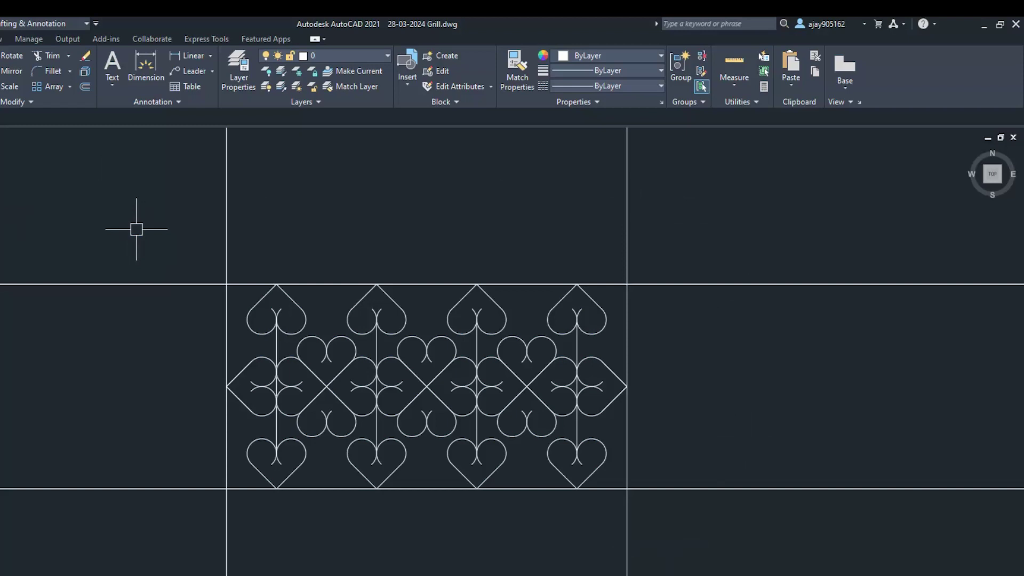
{"action": "type", "text": "TR"}
{"action": "key", "text": "Return"}
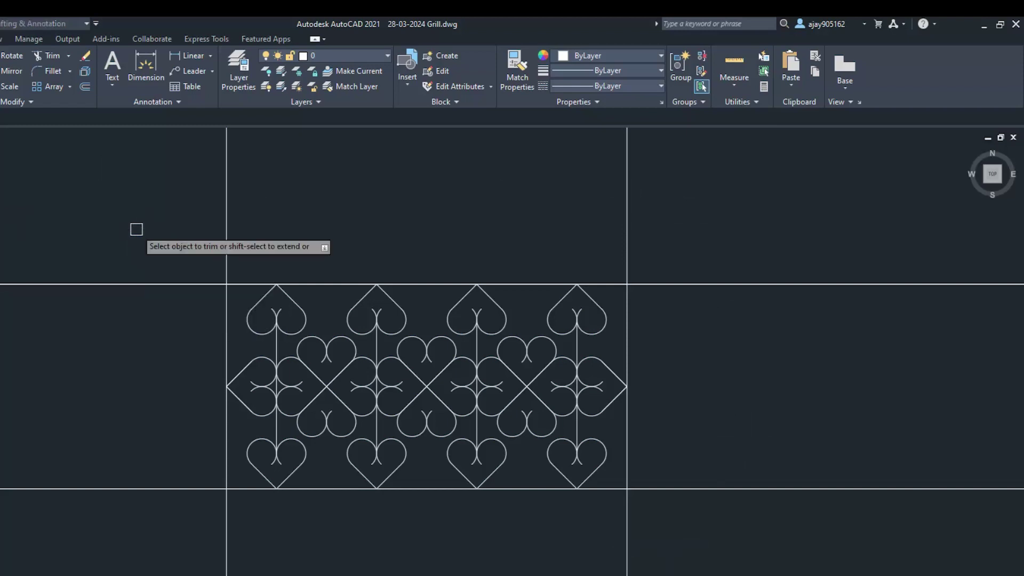
Fence-trim the construction line overhangs, leaving a rectangular frame around the heart band
{"action": "left_click", "coordinate": [114, 210]}
{"action": "left_click", "coordinate": [742, 237]}
{"action": "left_click", "coordinate": [789, 537]}
{"action": "left_click", "coordinate": [712, 555]}
{"action": "left_click", "coordinate": [96, 561]}
{"action": "left_click", "coordinate": [160, 288]}
{"action": "key", "text": "Return"}
{"action": "scroll", "coordinate": [160, 288], "scroll_direction": "down", "scroll_amount": 3}
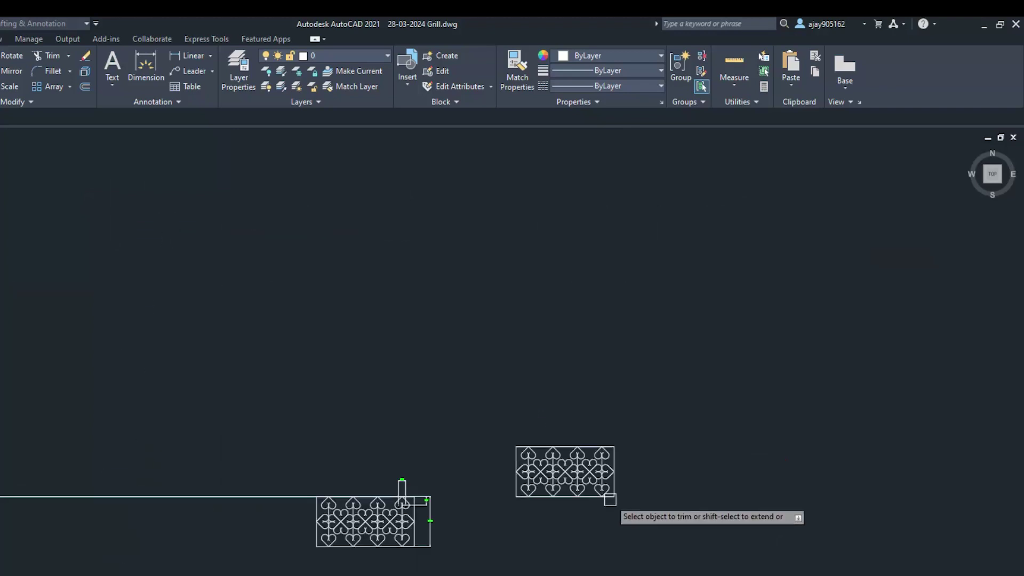
{"action": "scroll", "coordinate": [615, 499], "scroll_direction": "up", "scroll_amount": 2}
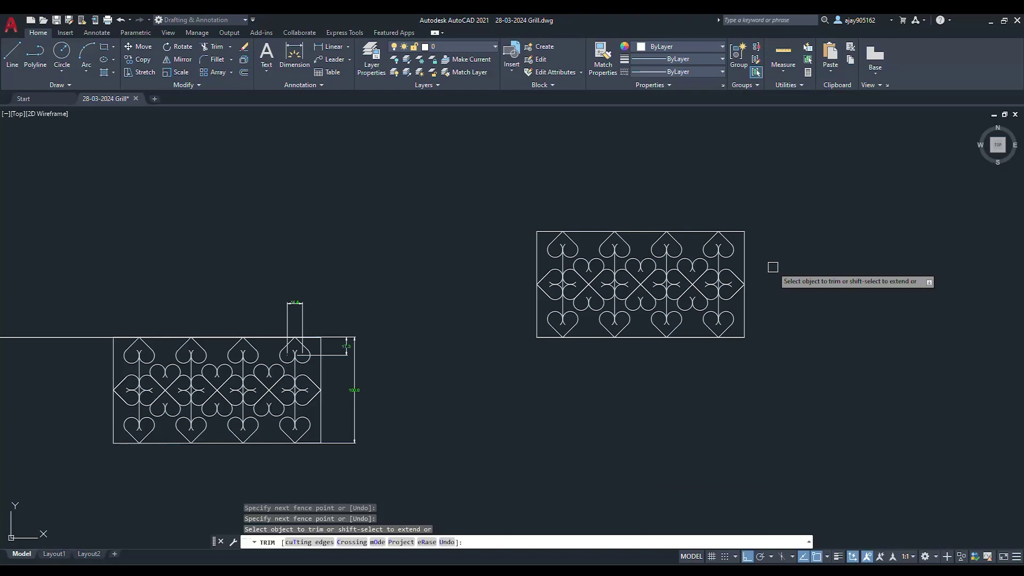
{"action": "scroll", "coordinate": [747, 262], "scroll_direction": "up", "scroll_amount": 2}
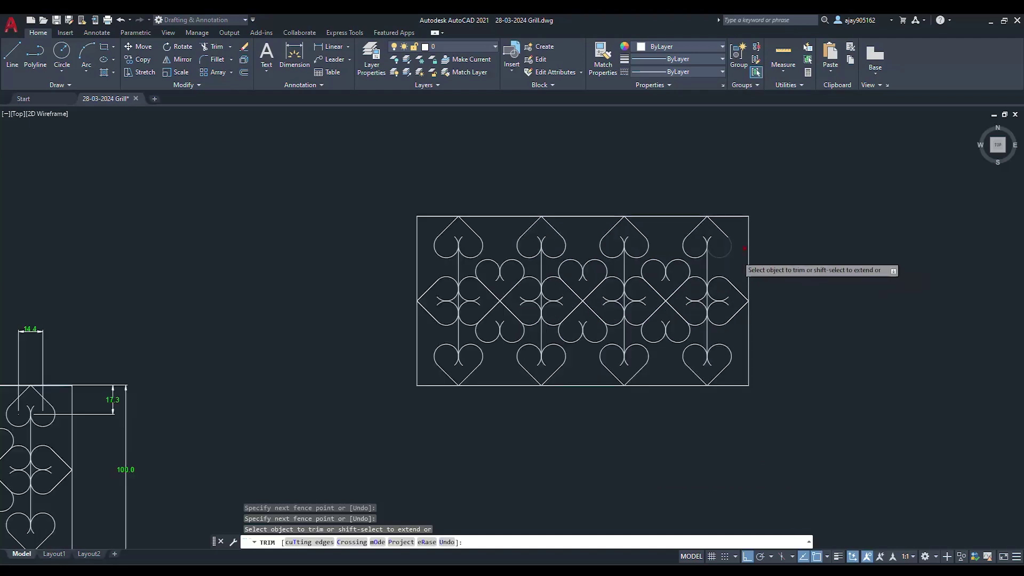
{"action": "key", "text": "Escape"}
{"action": "scroll", "coordinate": [778, 279], "scroll_direction": "down", "scroll_amount": 2}
{"action": "scroll", "coordinate": [816, 299], "scroll_direction": "up", "scroll_amount": 2}
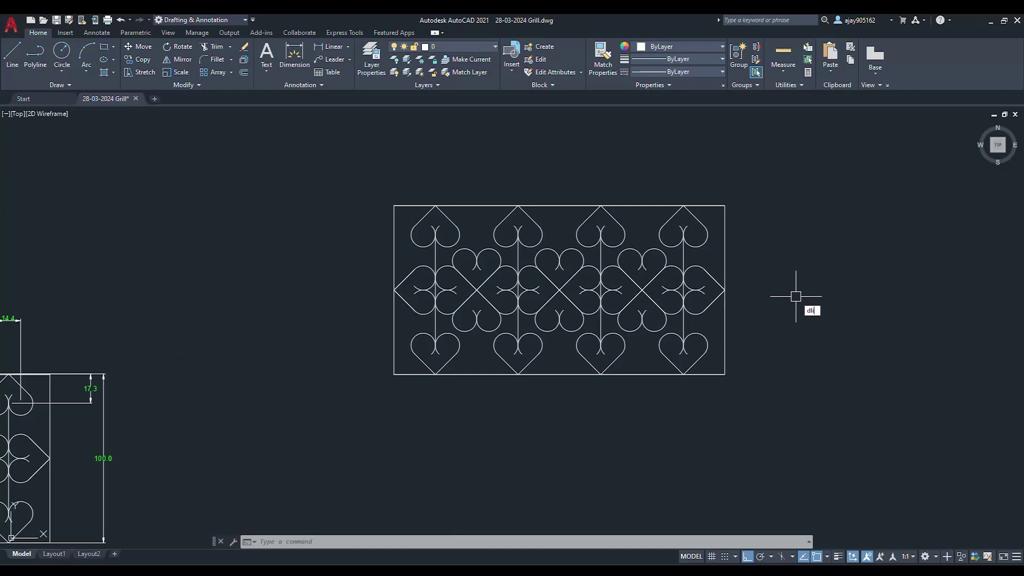
Add the 100.0 frame height dimension on the right side
{"action": "key", "text": "Return"}
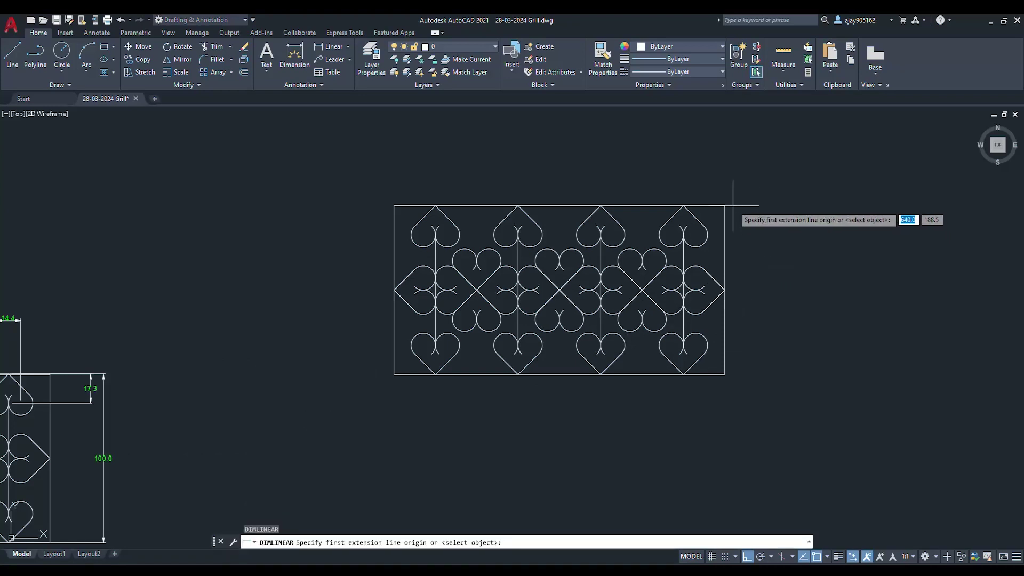
{"action": "left_click", "coordinate": [725, 206]}
{"action": "left_click", "coordinate": [725, 375]}
{"action": "left_click", "coordinate": [797, 368]}
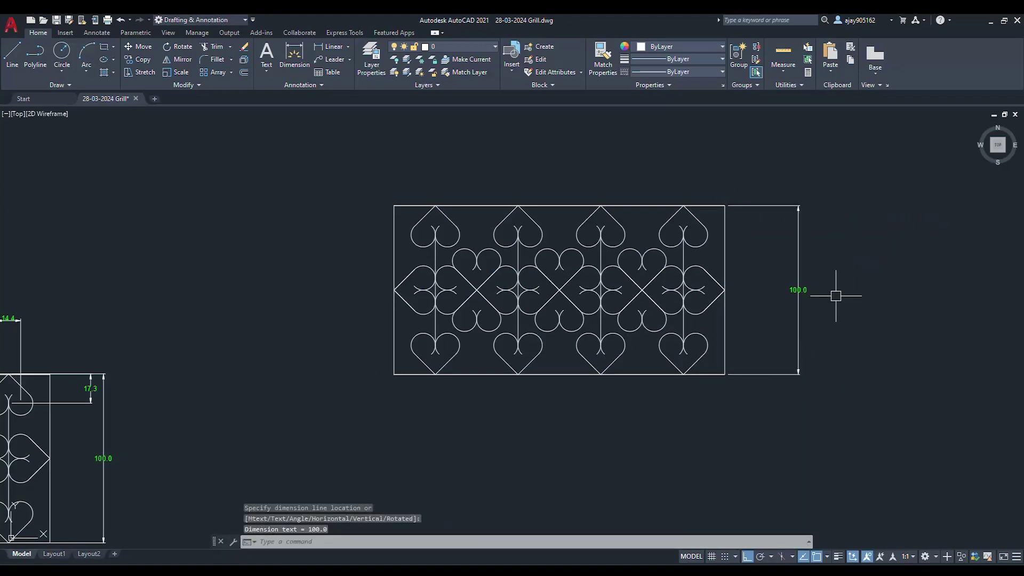
{"action": "scroll", "coordinate": [837, 293], "scroll_direction": "up", "scroll_amount": 2}
{"action": "scroll", "coordinate": [777, 288], "scroll_direction": "down", "scroll_amount": 2}
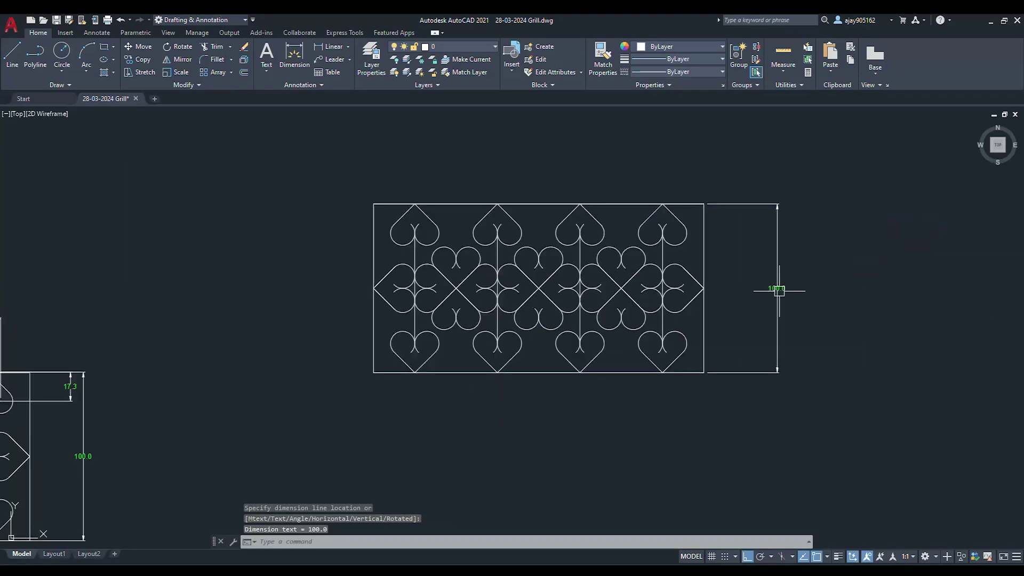
{"action": "scroll", "coordinate": [773, 291], "scroll_direction": "down", "scroll_amount": 2}
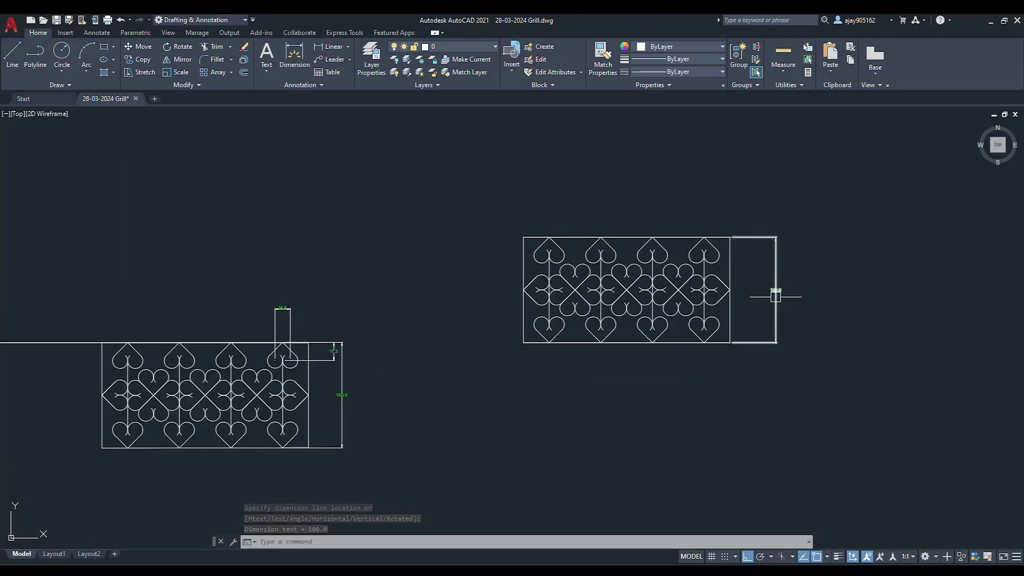
{"action": "scroll", "coordinate": [347, 405], "scroll_direction": "up", "scroll_amount": 1}
{"action": "scroll", "coordinate": [342, 398], "scroll_direction": "down", "scroll_amount": 1}
{"action": "scroll", "coordinate": [812, 298], "scroll_direction": "up", "scroll_amount": 2}
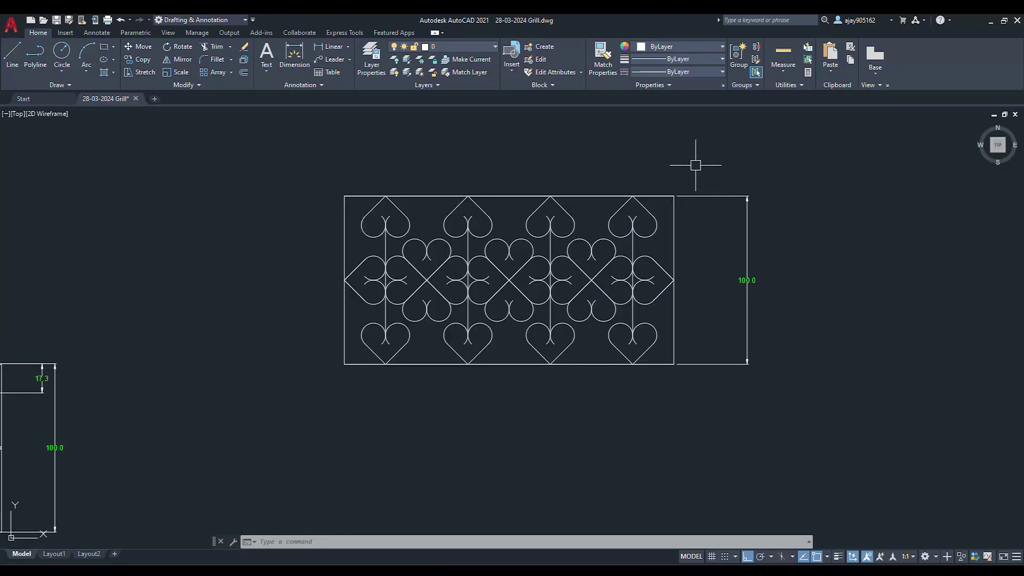
Dimension the top-right heart with its 14.4 width and 17.3 height
{"action": "right_click", "coordinate": [736, 163]}
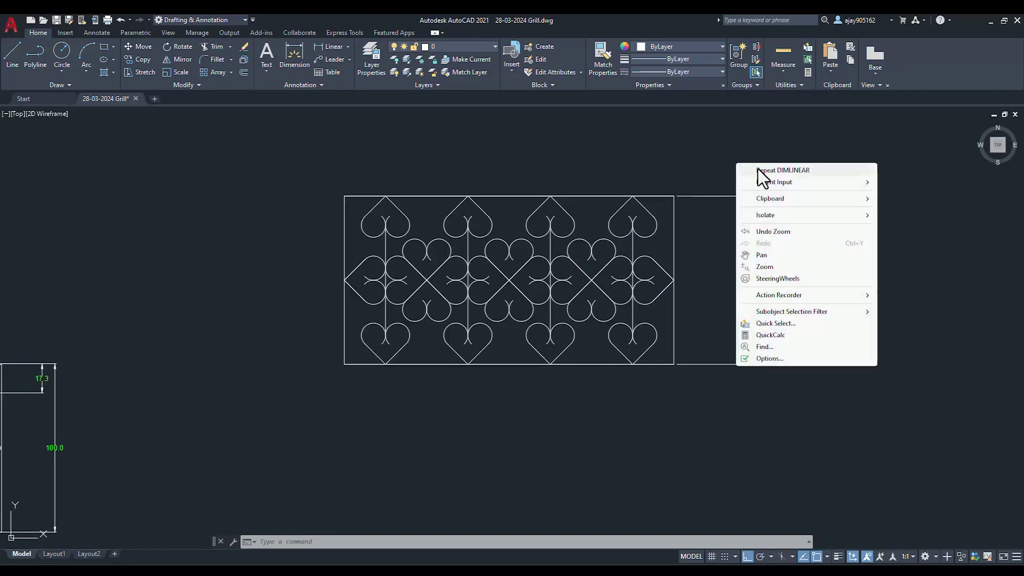
{"action": "left_click", "coordinate": [758, 169]}
{"action": "left_click", "coordinate": [621, 224]}
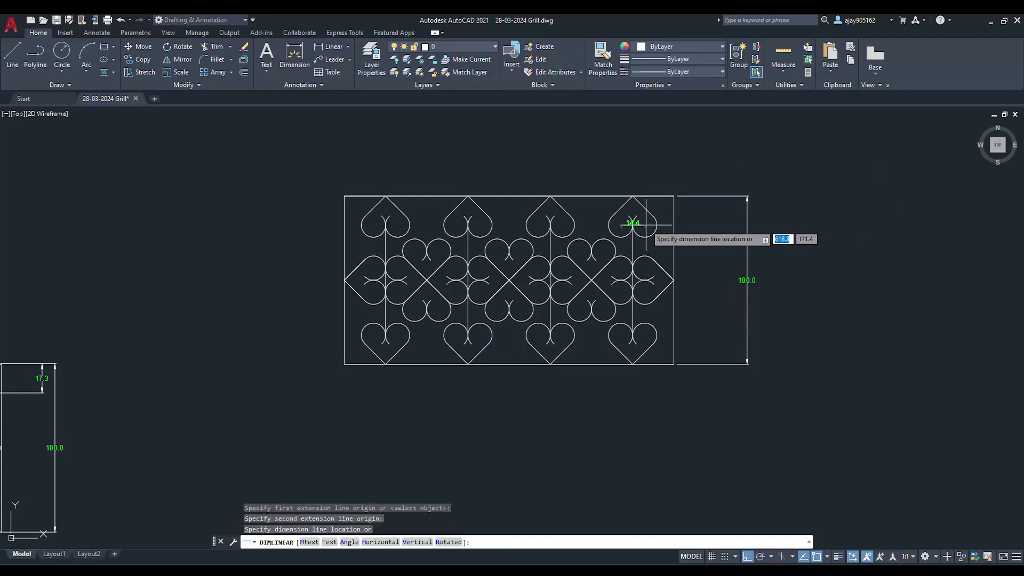
{"action": "left_click", "coordinate": [646, 178]}
{"action": "right_click", "coordinate": [777, 166]}
{"action": "left_click", "coordinate": [804, 173]}
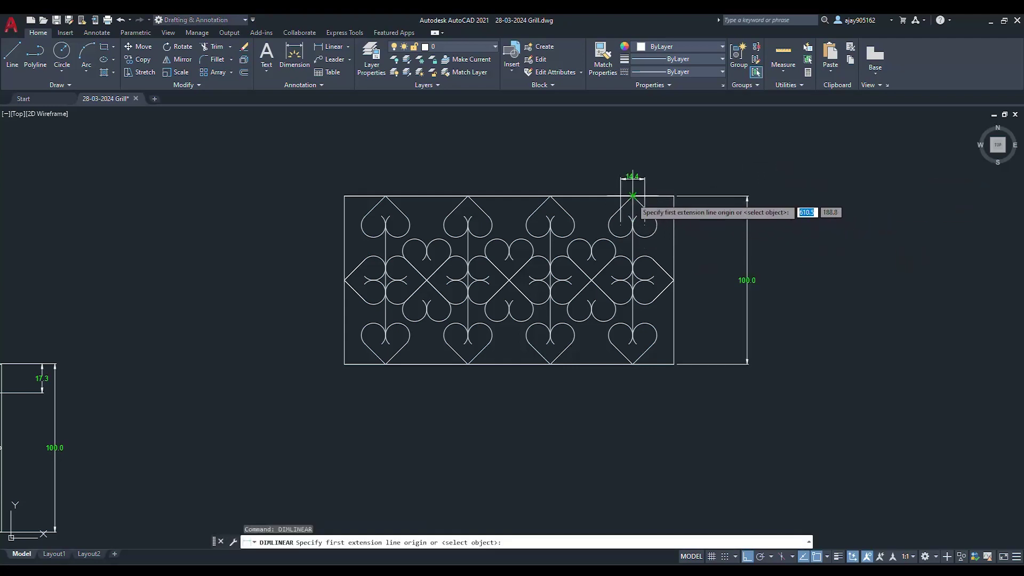
{"action": "left_click", "coordinate": [632, 199]}
{"action": "left_click", "coordinate": [645, 225]}
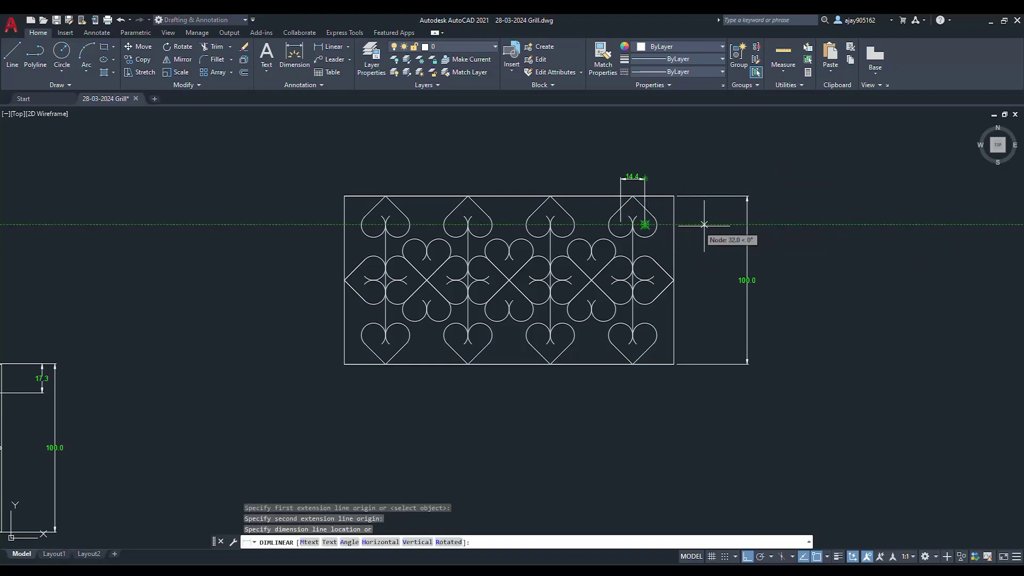
{"action": "left_click", "coordinate": [769, 197]}
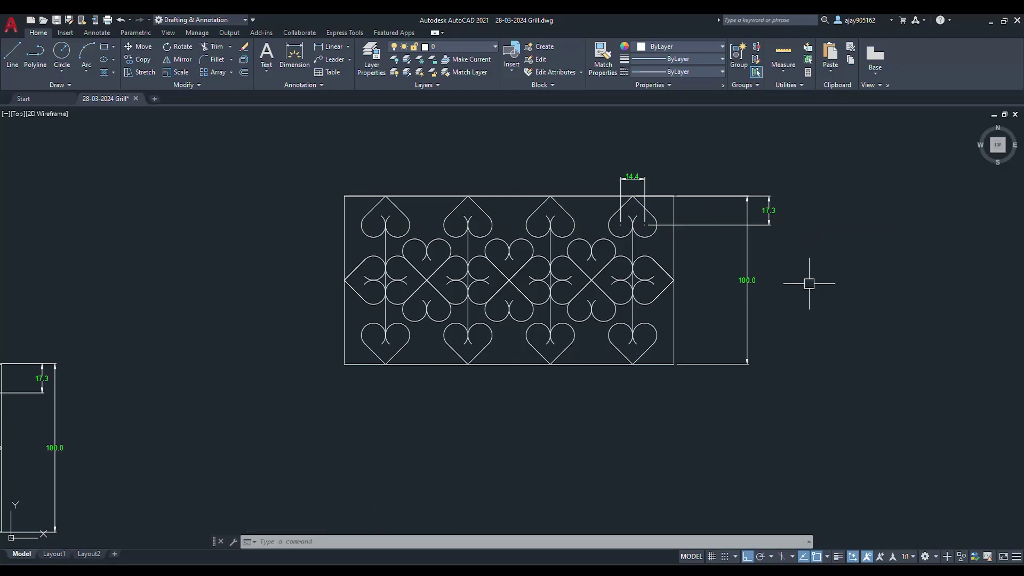
{"action": "scroll", "coordinate": [747, 250], "scroll_direction": "down", "scroll_amount": 4}
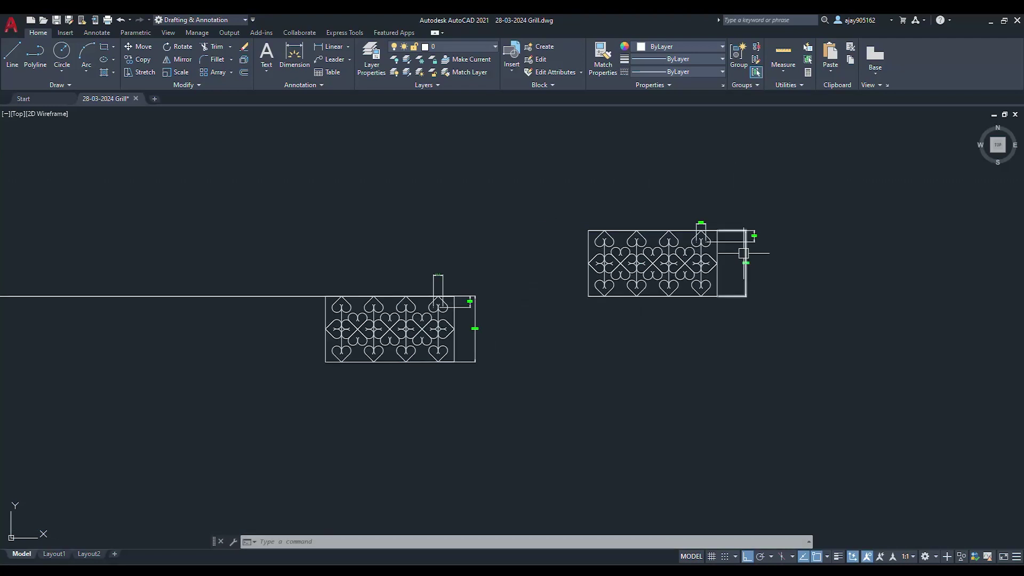
{"action": "scroll", "coordinate": [750, 254], "scroll_direction": "up", "scroll_amount": 2}
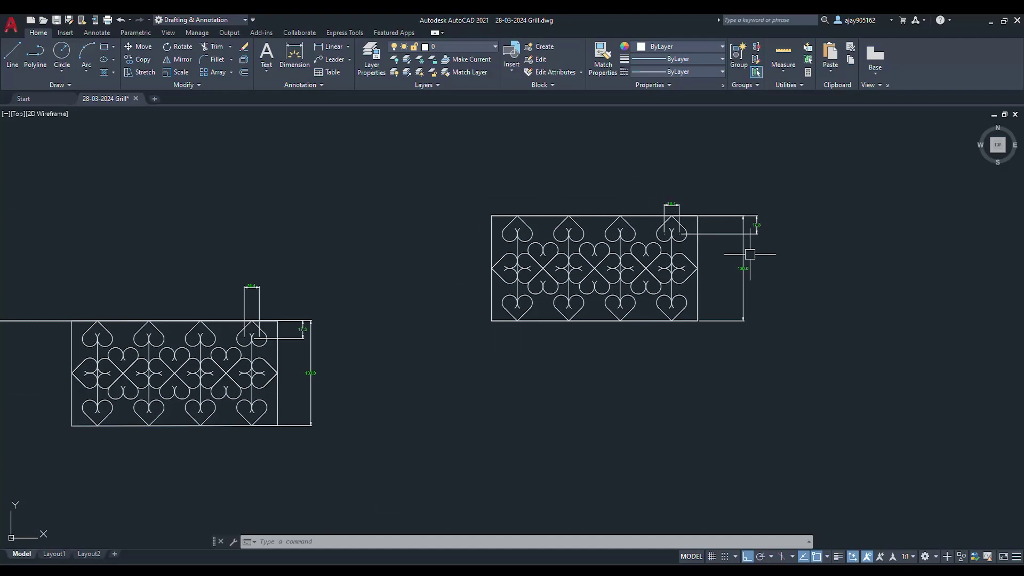